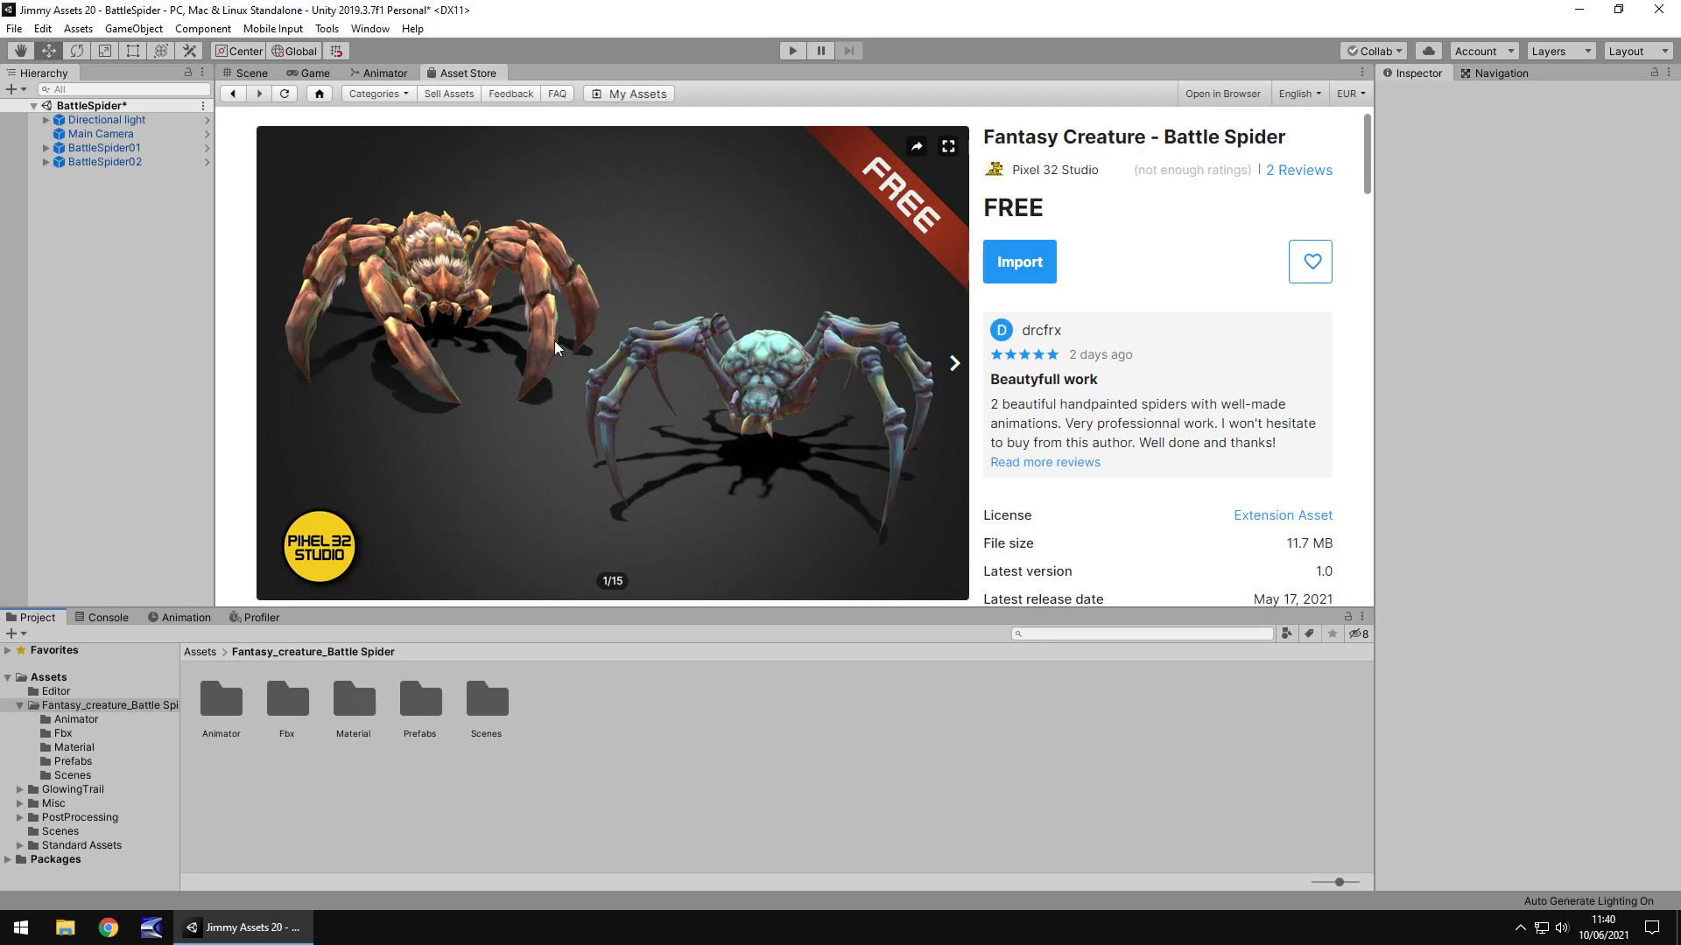
# Switch to the Scene view, orbit and zoom onto the brown spider, then pan toward the blue one
pyautogui.click(252, 73)
pyautogui.keyDown('alt'); pyautogui.moveTo(727, 342); pyautogui.dragTo(906, 278); pyautogui.keyUp('alt')
pyautogui.scroll(10, 906, 278)
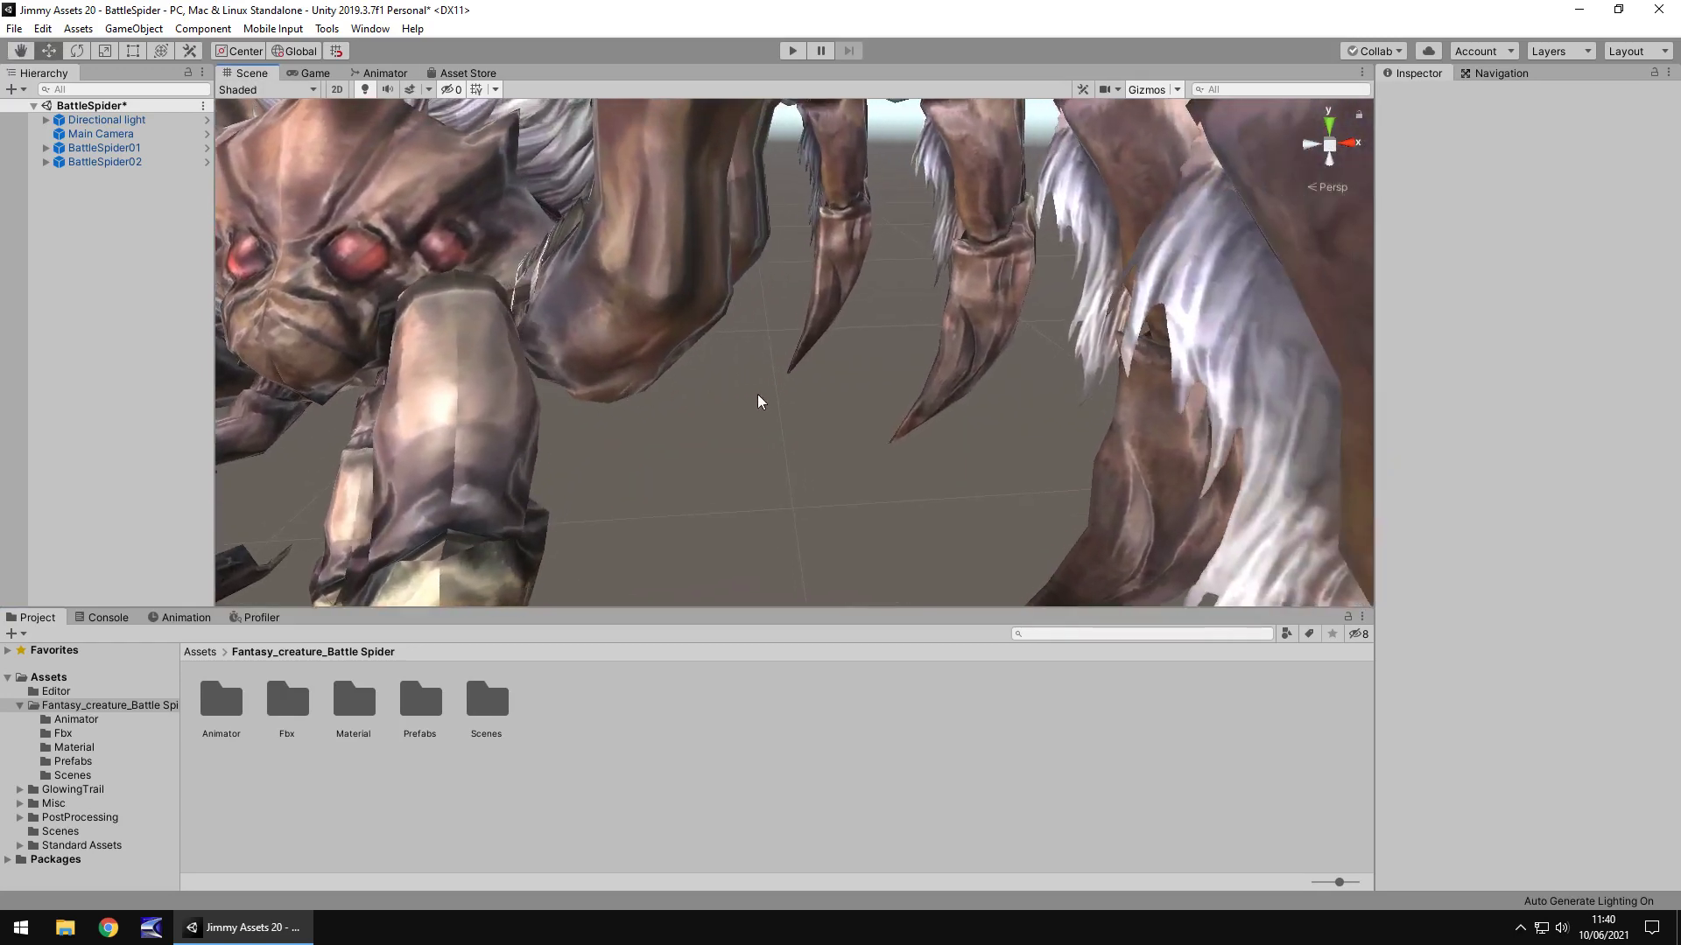
pyautogui.scroll(-5, 758, 401)
pyautogui.scroll(6, 837, 315)
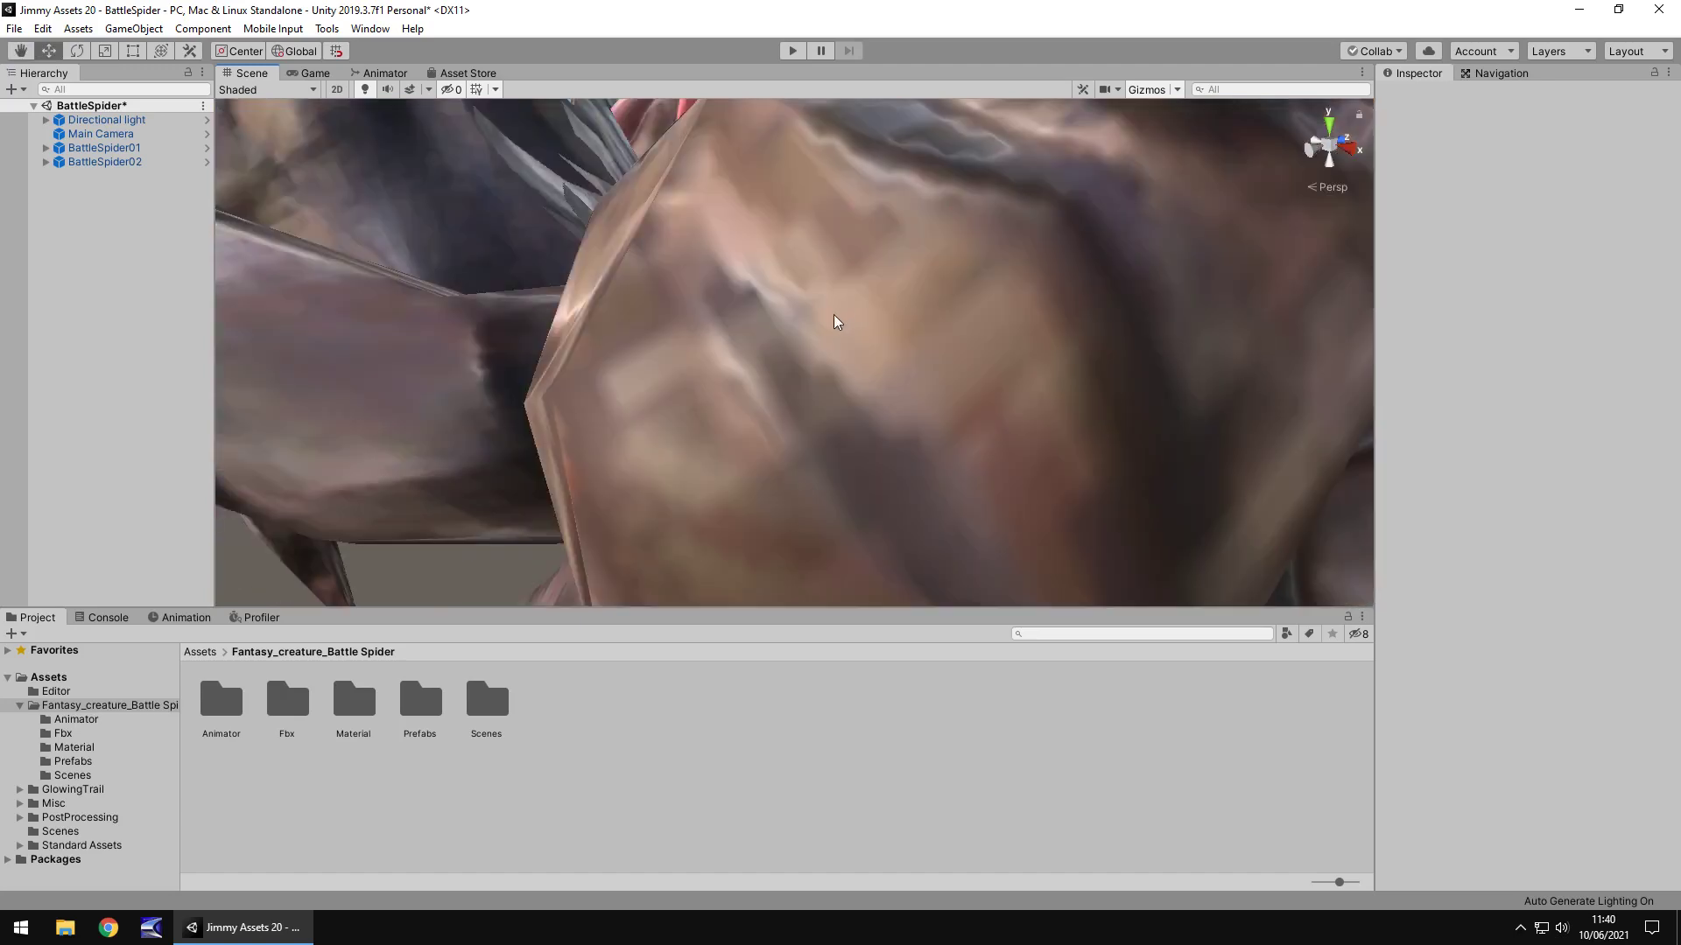
pyautogui.scroll(-3, 799, 330)
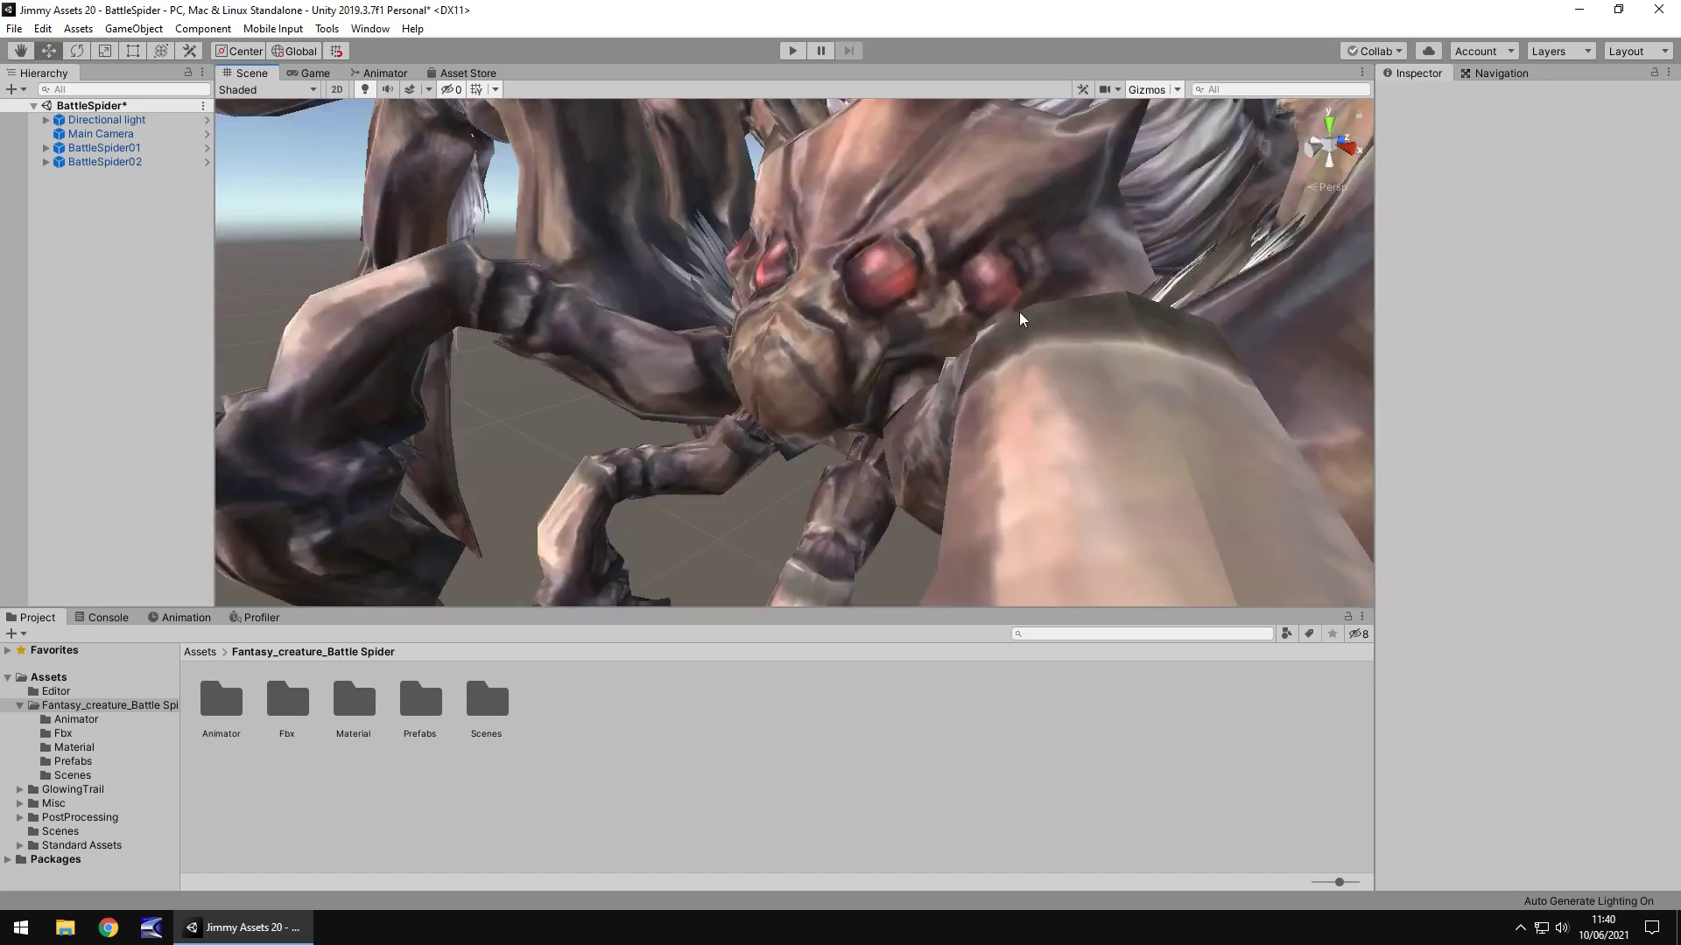
pyautogui.scroll(-5, 966, 409)
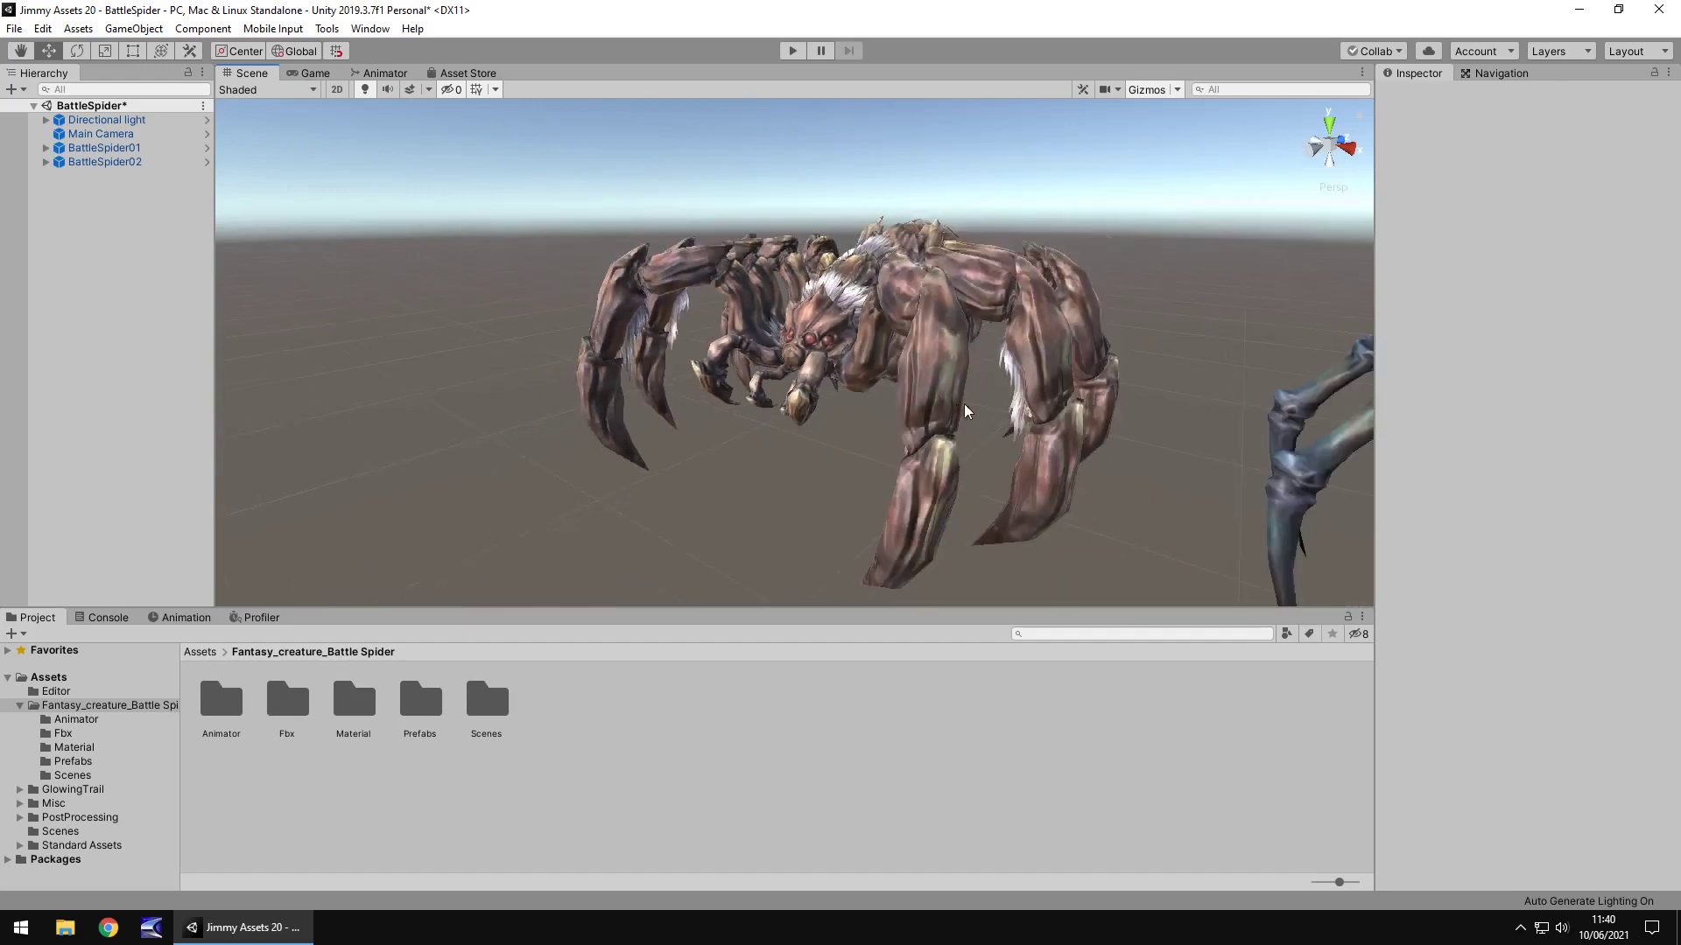
pyautogui.moveTo(990, 372); pyautogui.dragTo(842, 404, button='middle')
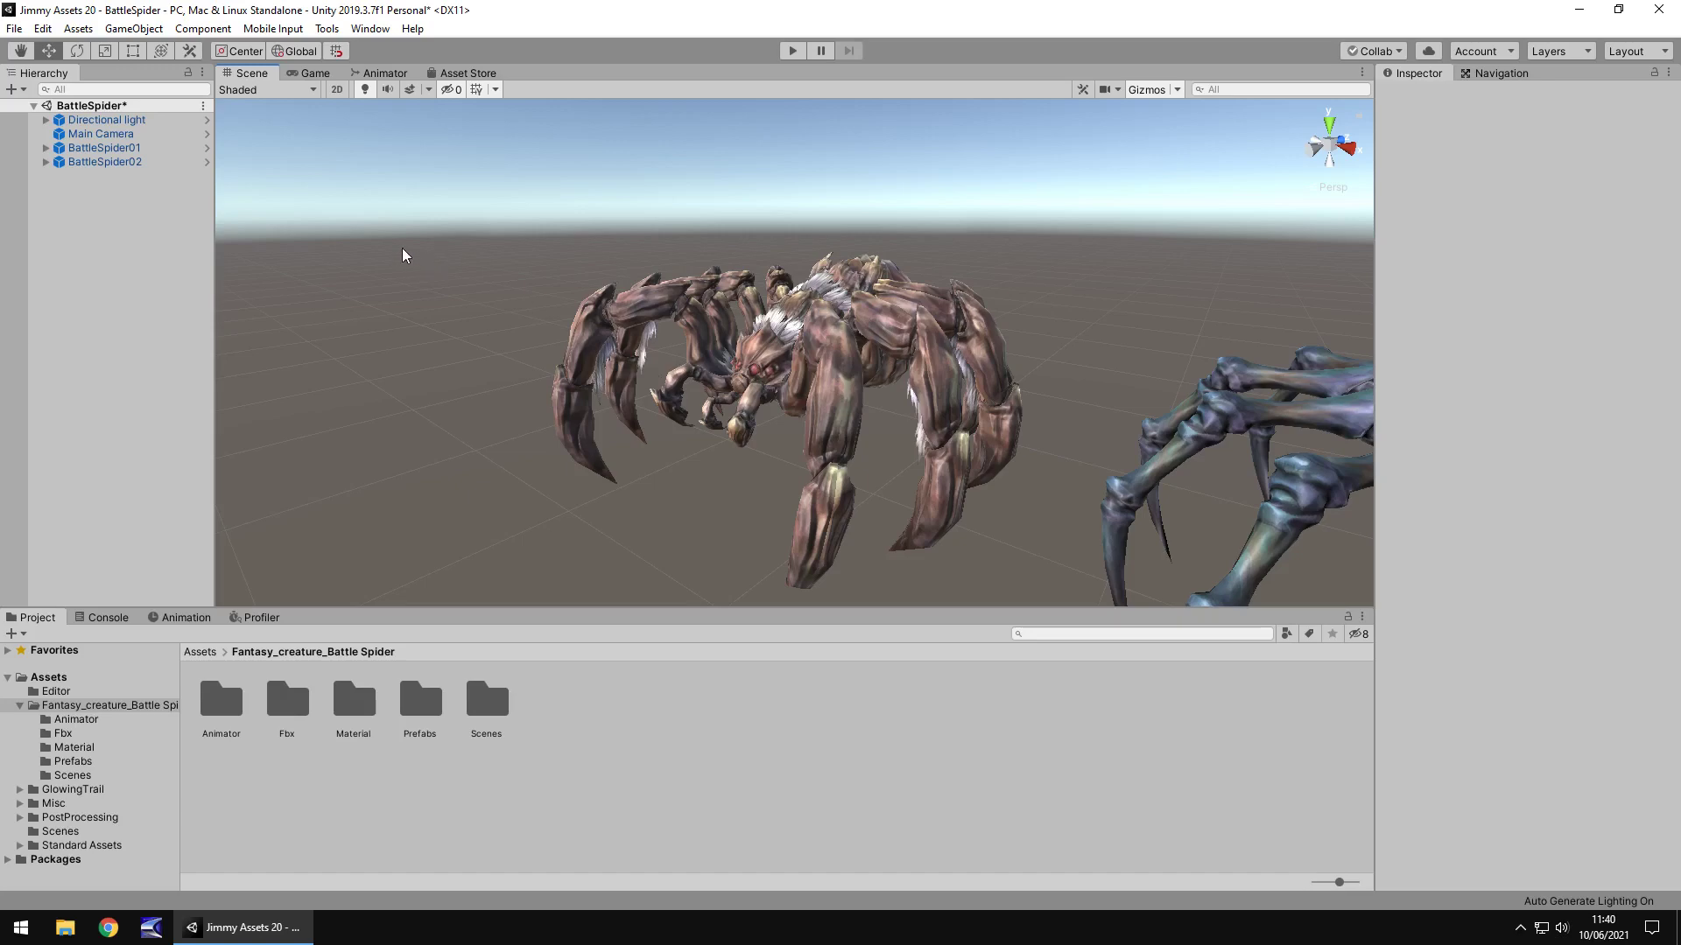
pyautogui.keyDown('alt'); pyautogui.moveTo(420, 247); pyautogui.dragTo(530, 200); pyautogui.keyUp('alt')
pyautogui.click(471, 73)
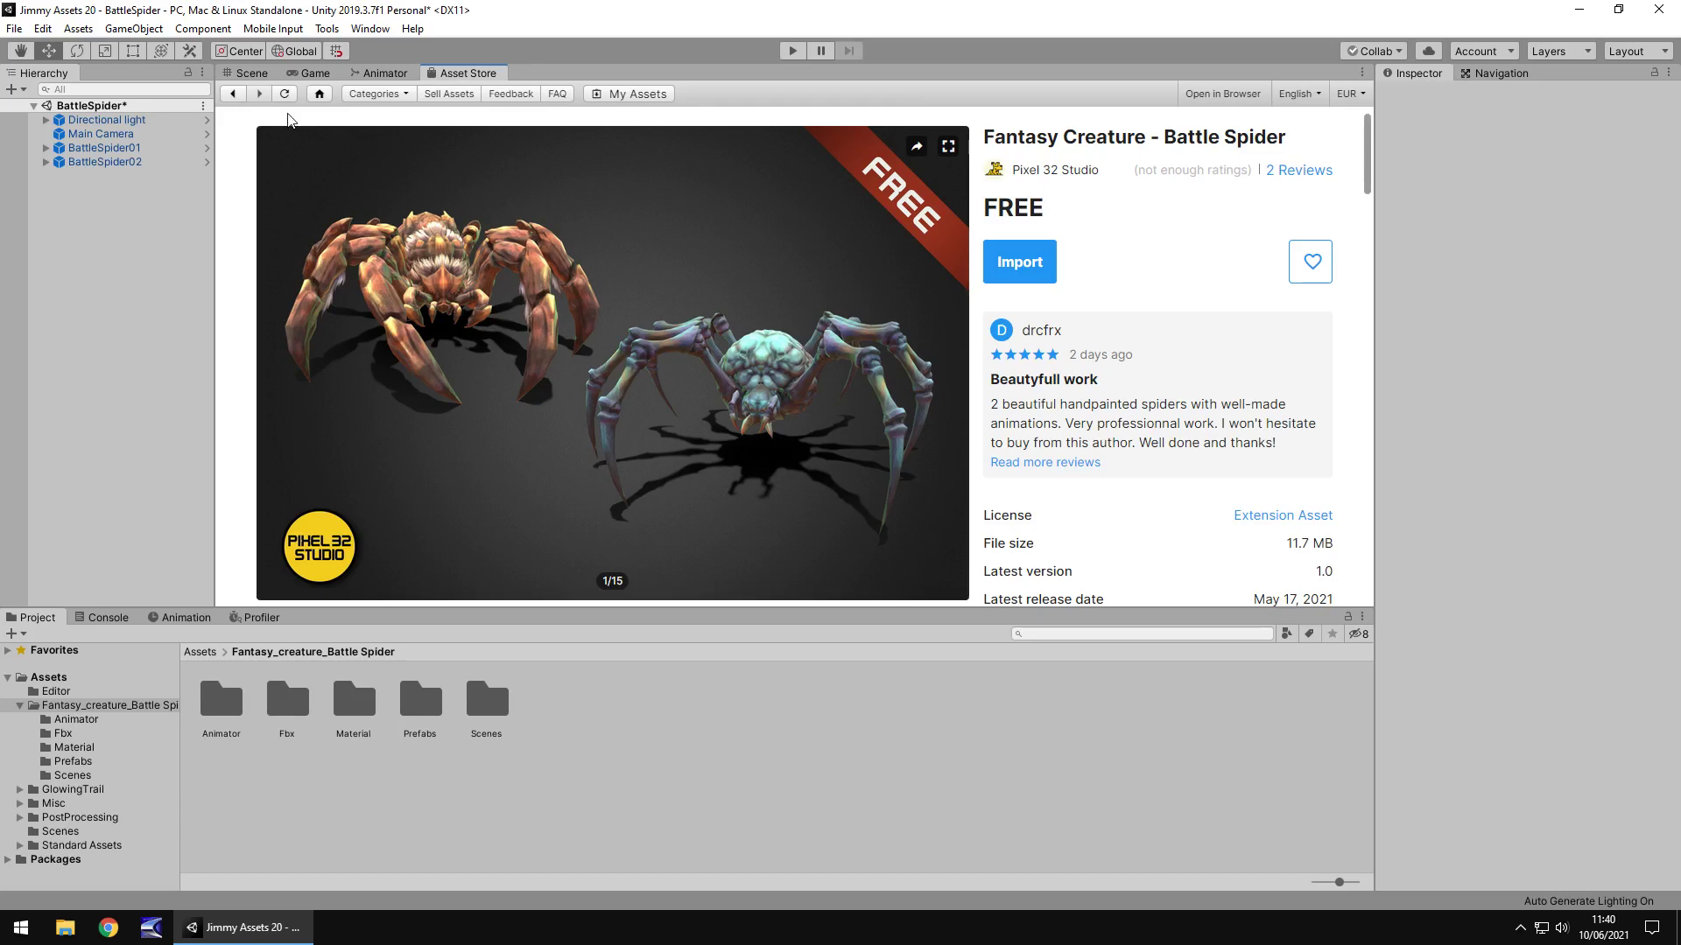
pyautogui.click(253, 73)
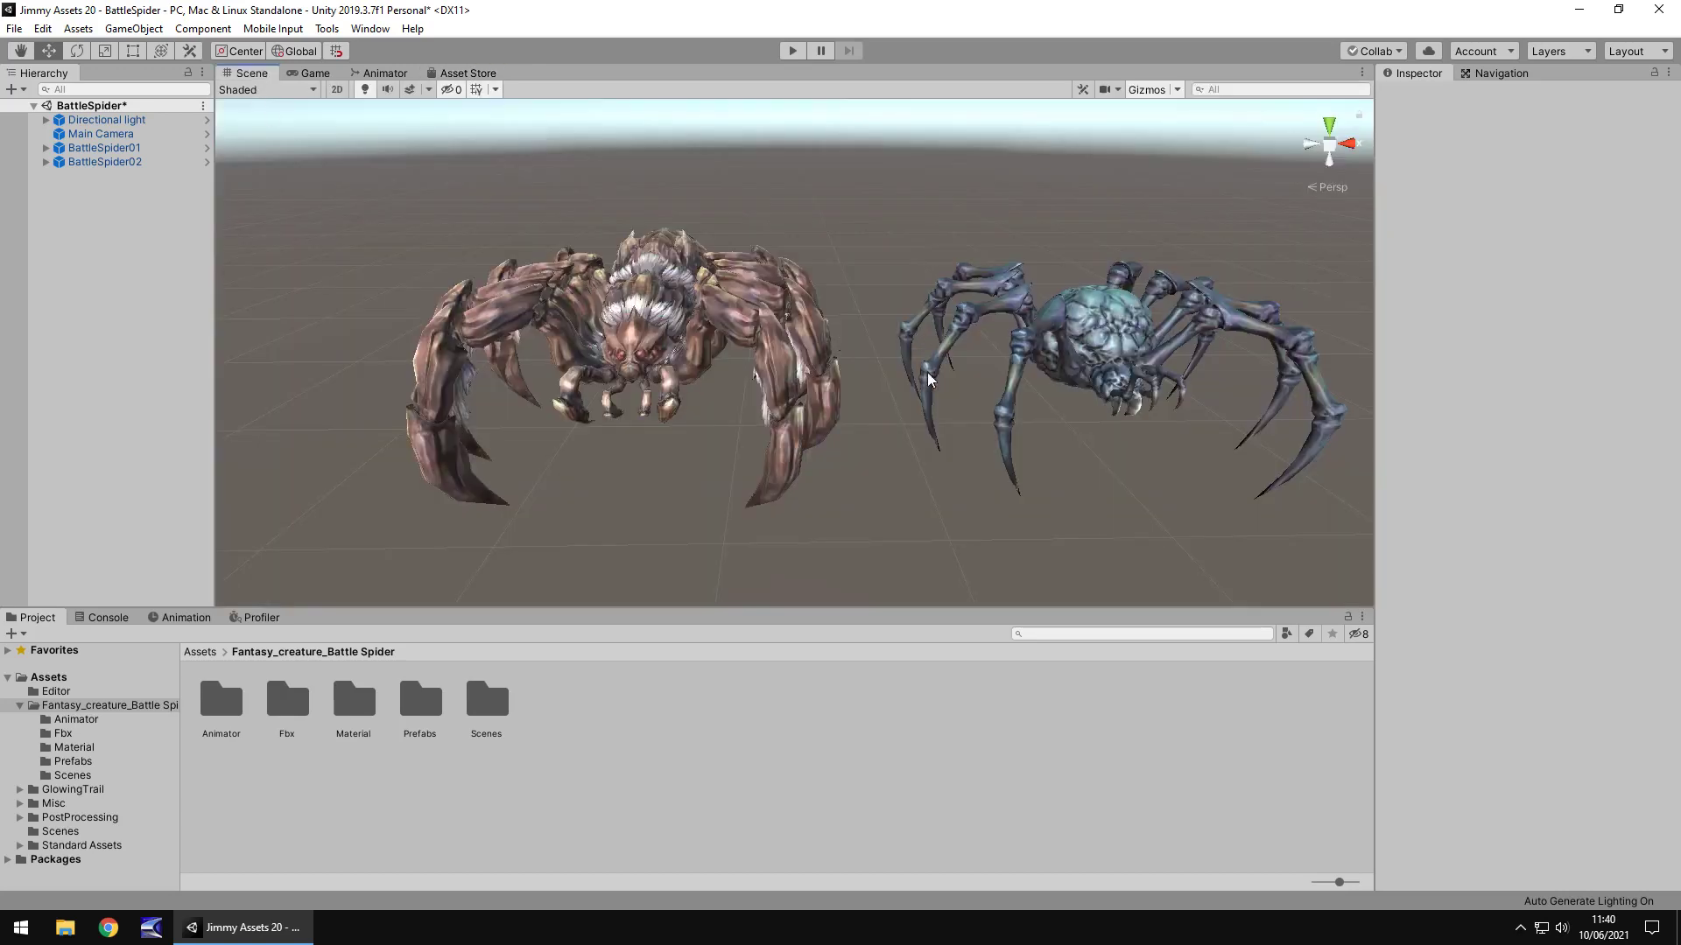
pyautogui.moveTo(1035, 458); pyautogui.dragTo(918, 473, button='middle')
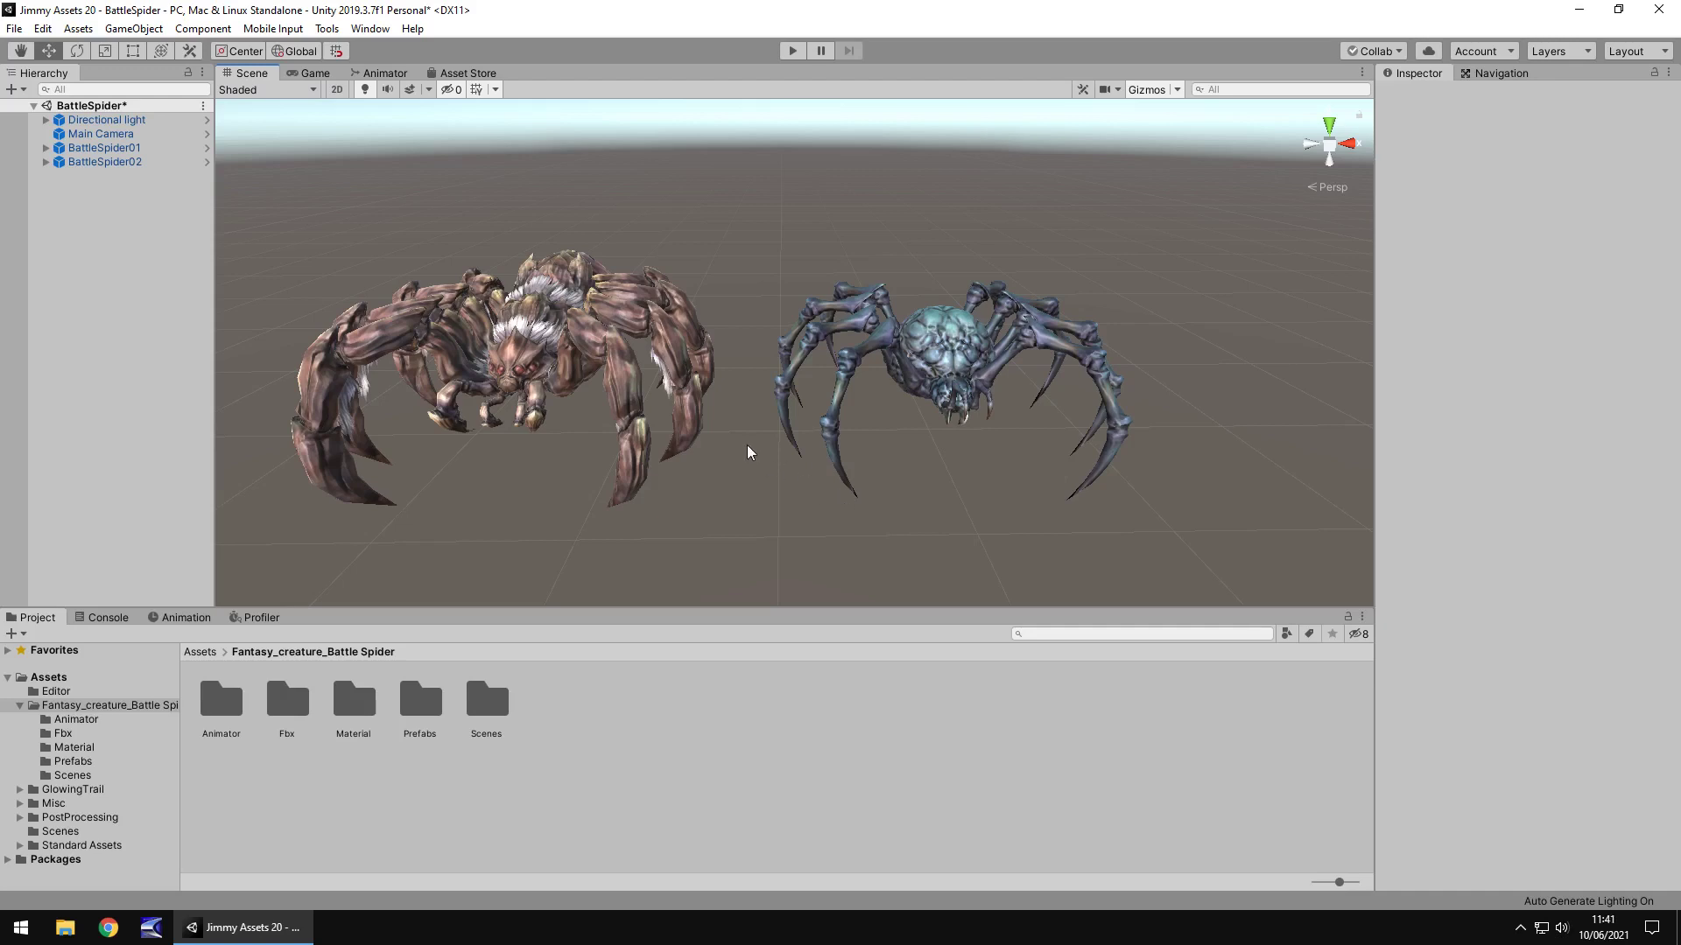
# Browse the Animator, Fbx, Material and Prefabs folders, ending in the Scenes folder
pyautogui.click(79, 722)
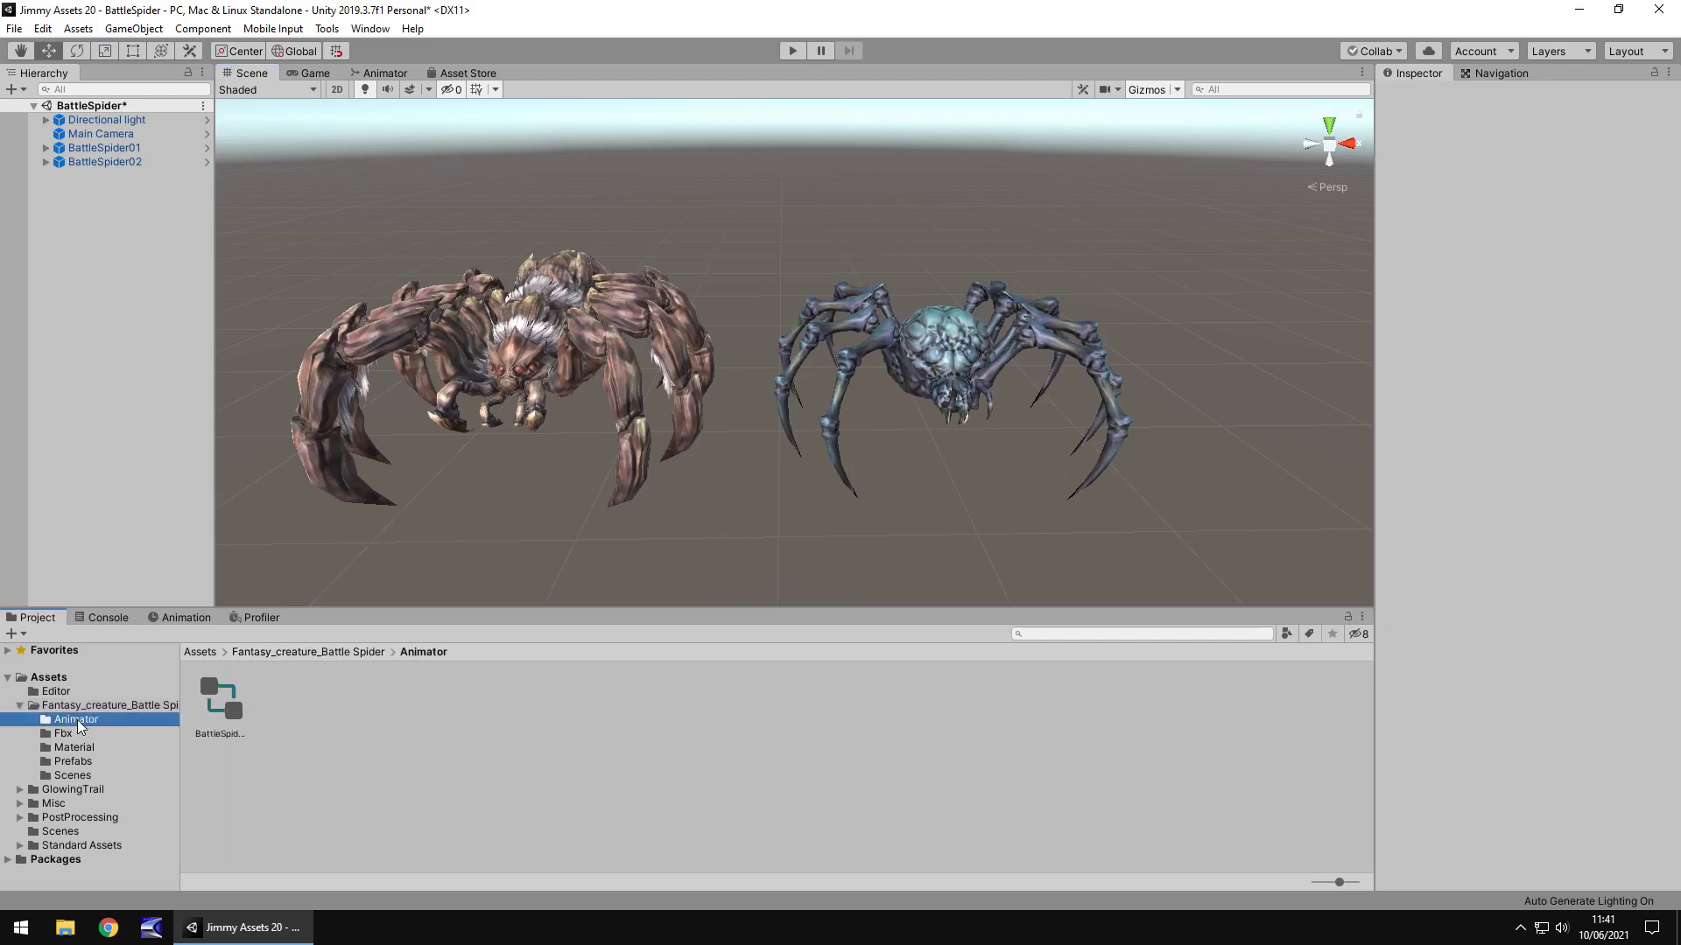
pyautogui.click(60, 736)
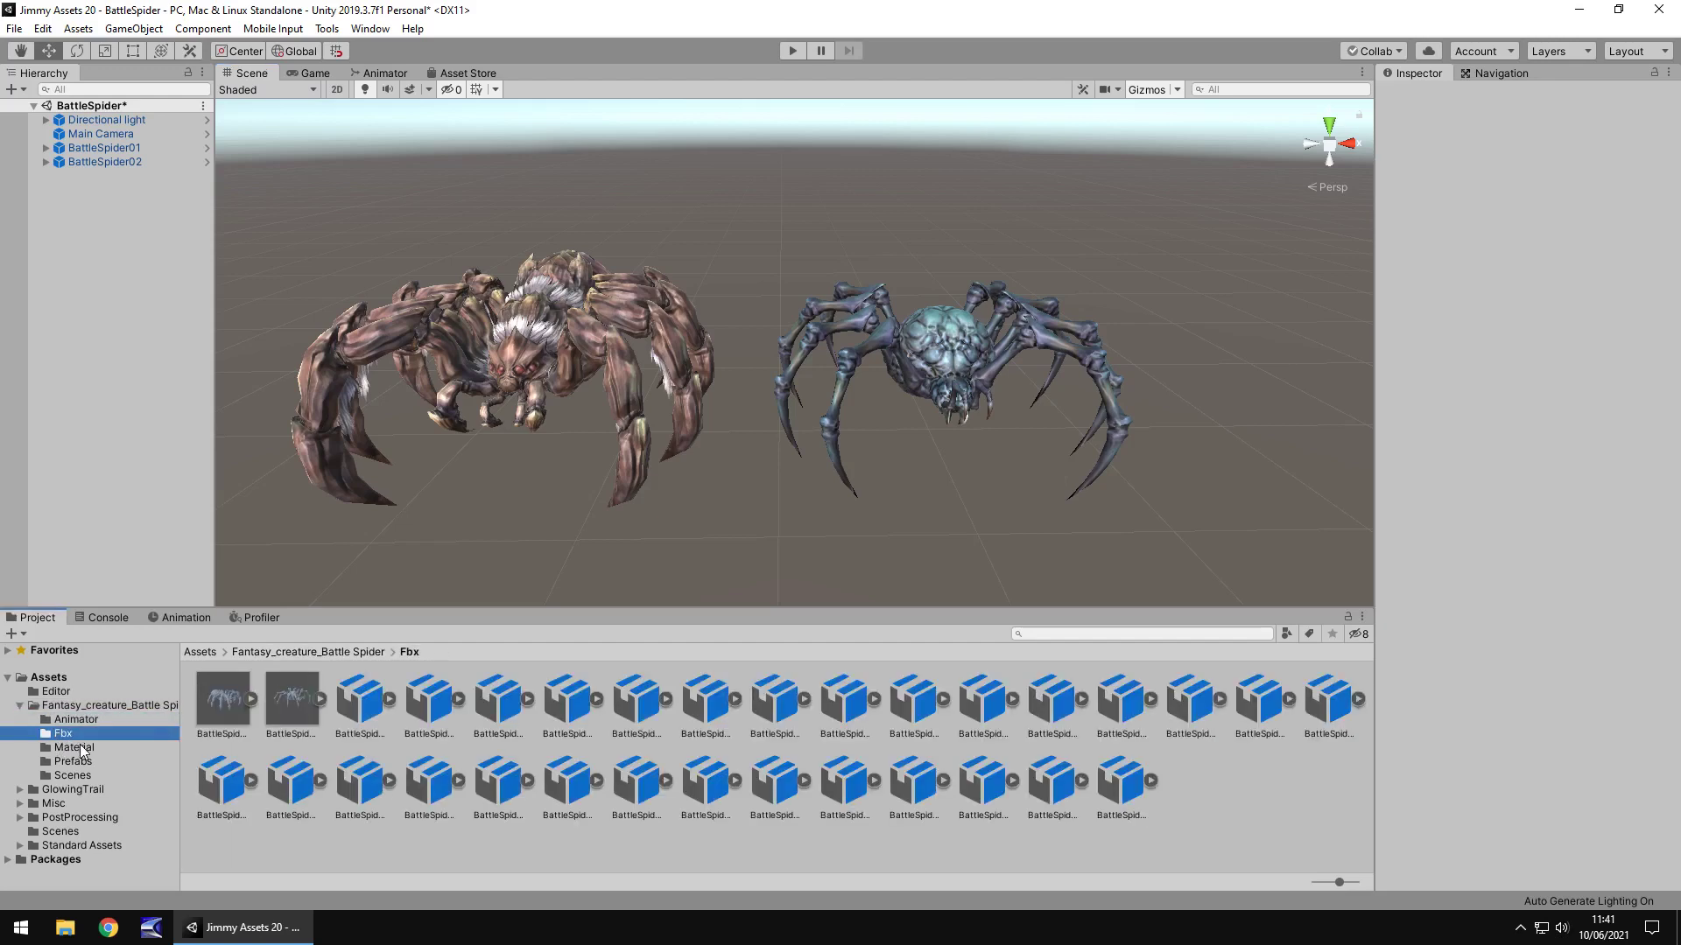
pyautogui.click(80, 748)
pyautogui.click(89, 763)
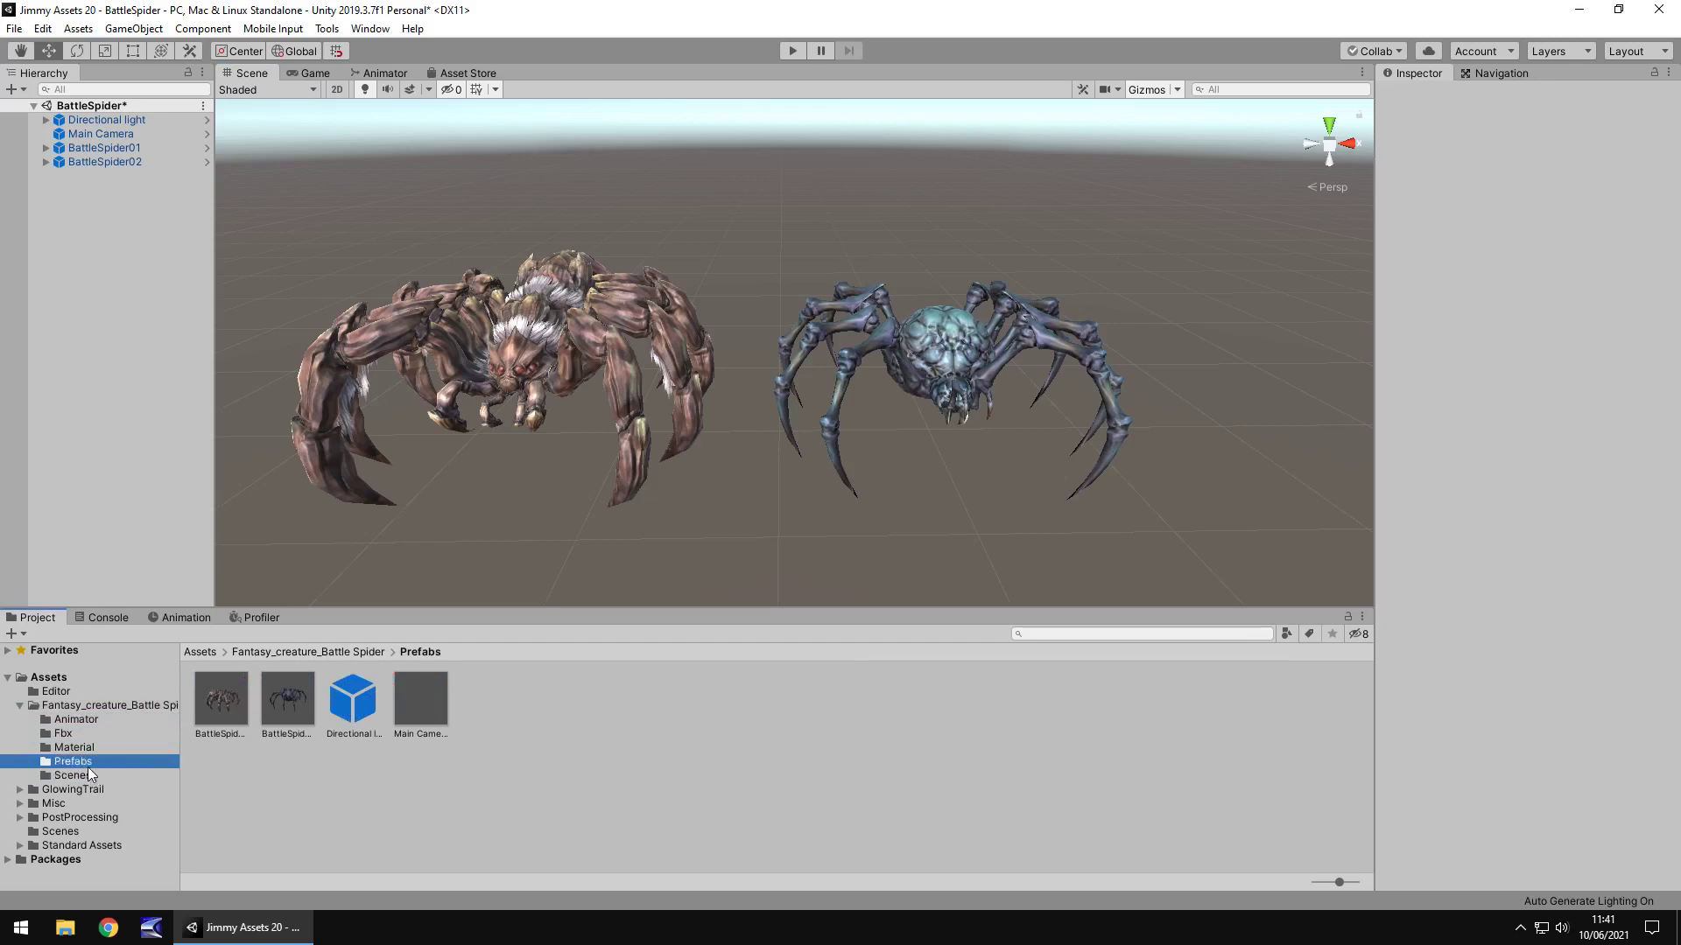
pyautogui.click(89, 776)
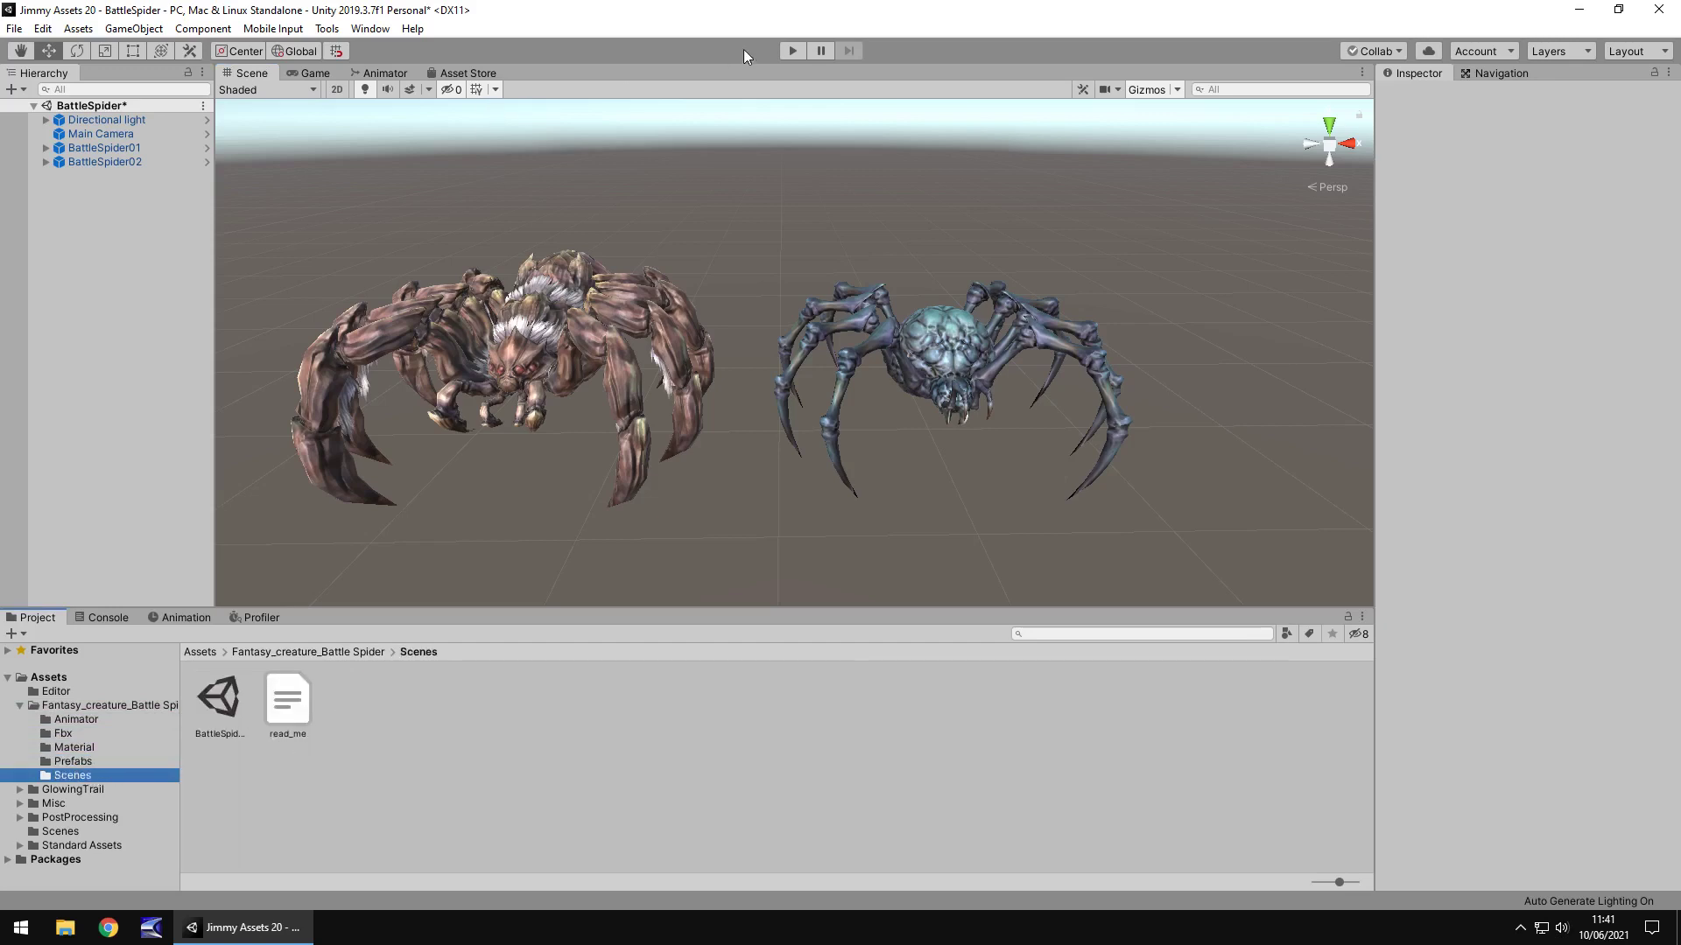
pyautogui.click(792, 50)
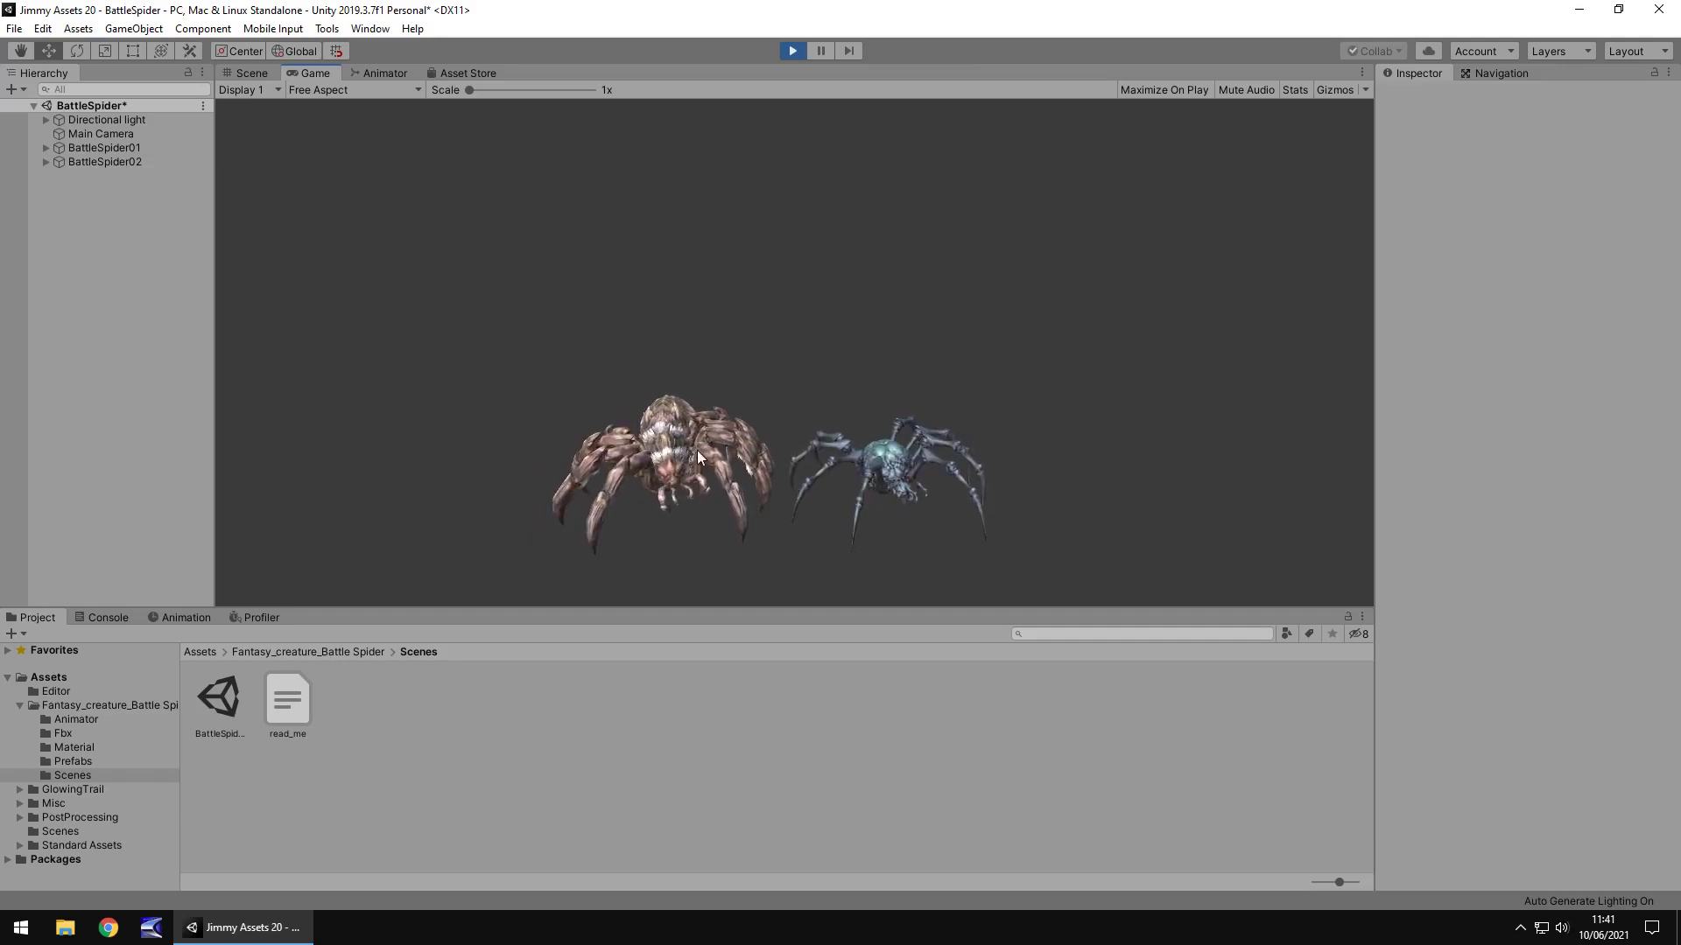
pyautogui.click(792, 51)
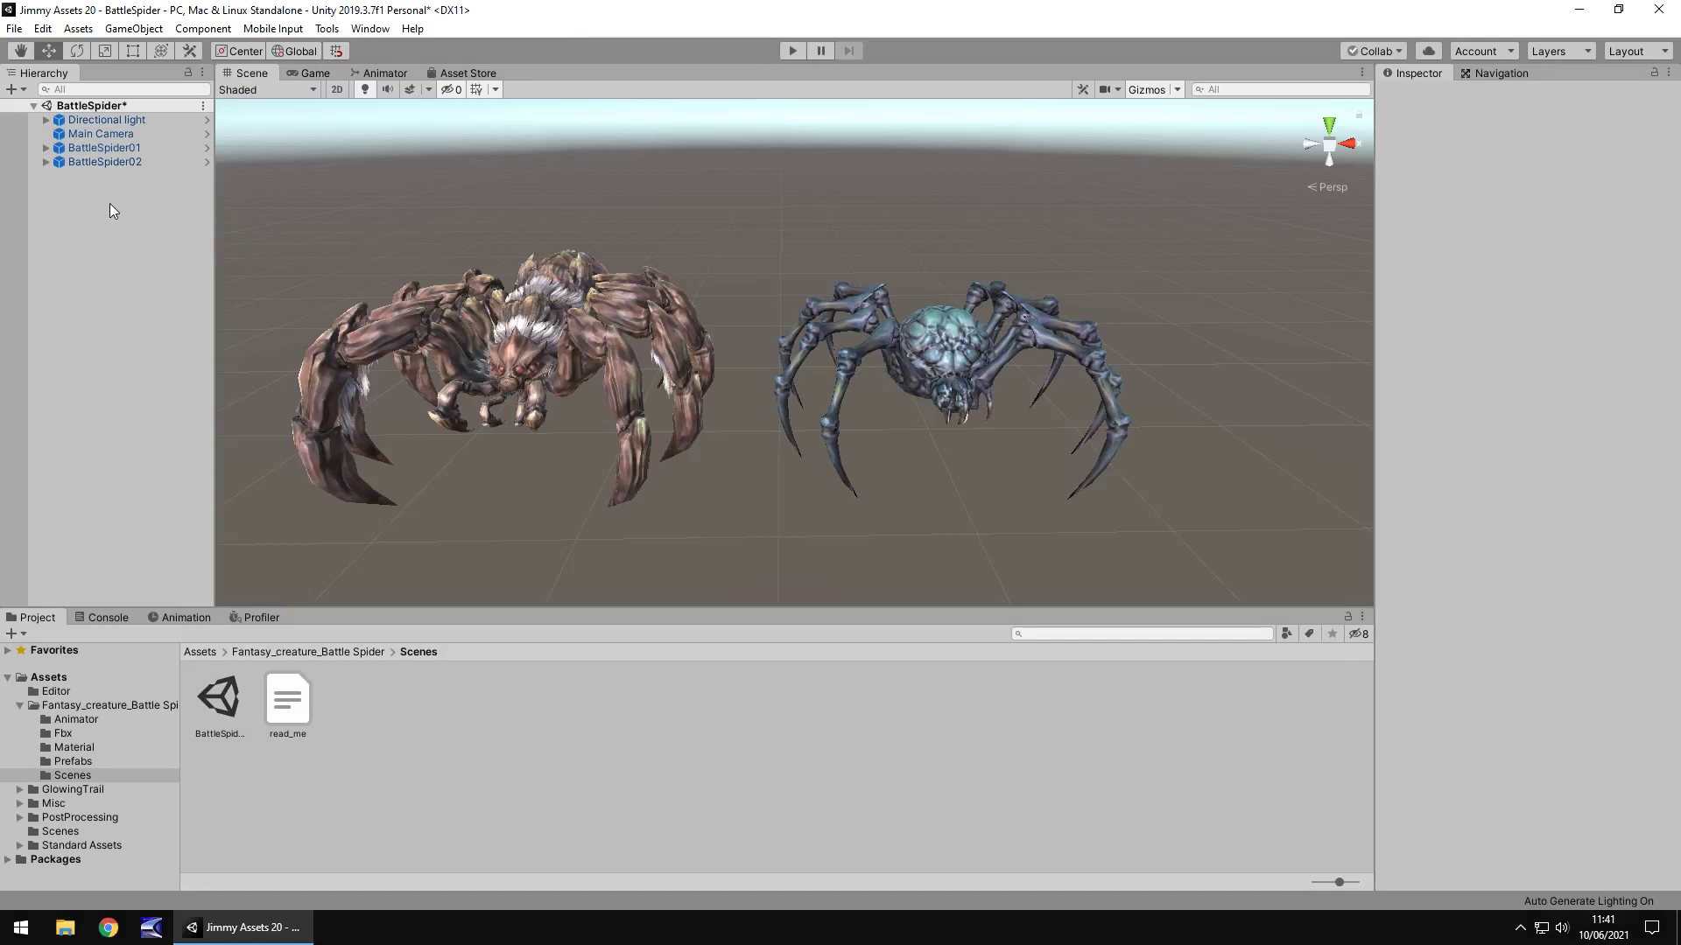
# Assign the PP 3 post-processing profile to the Main Camera
pyautogui.click(86, 135)
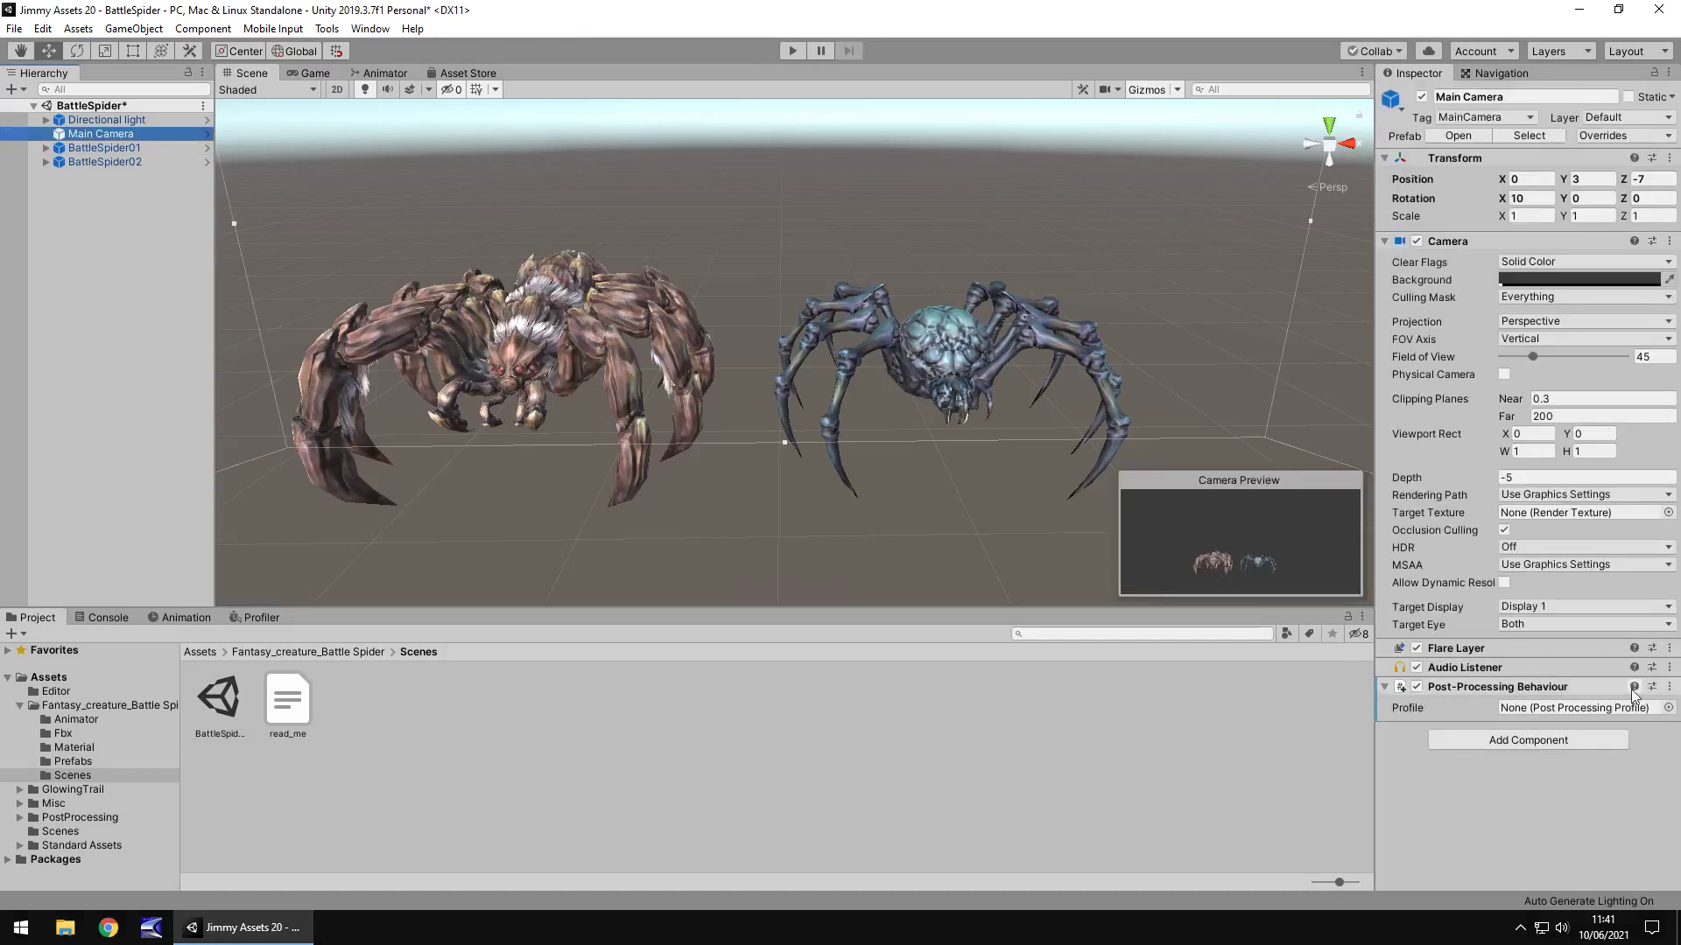
pyautogui.click(1668, 708)
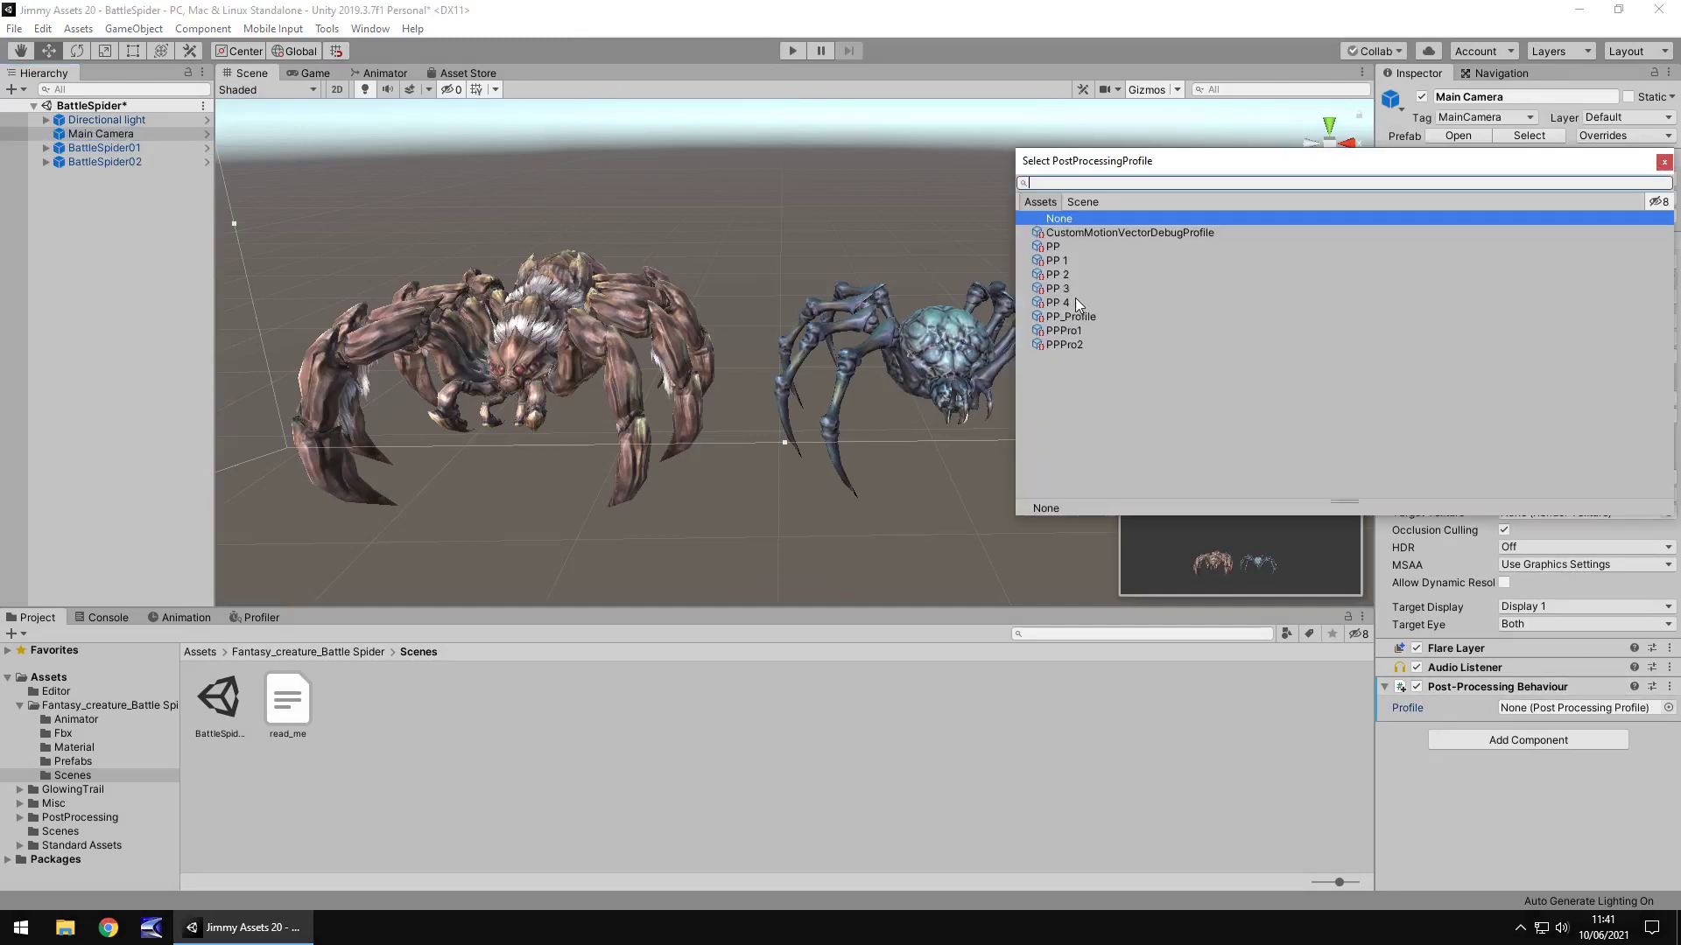
pyautogui.click(1070, 289)
pyautogui.click(317, 70)
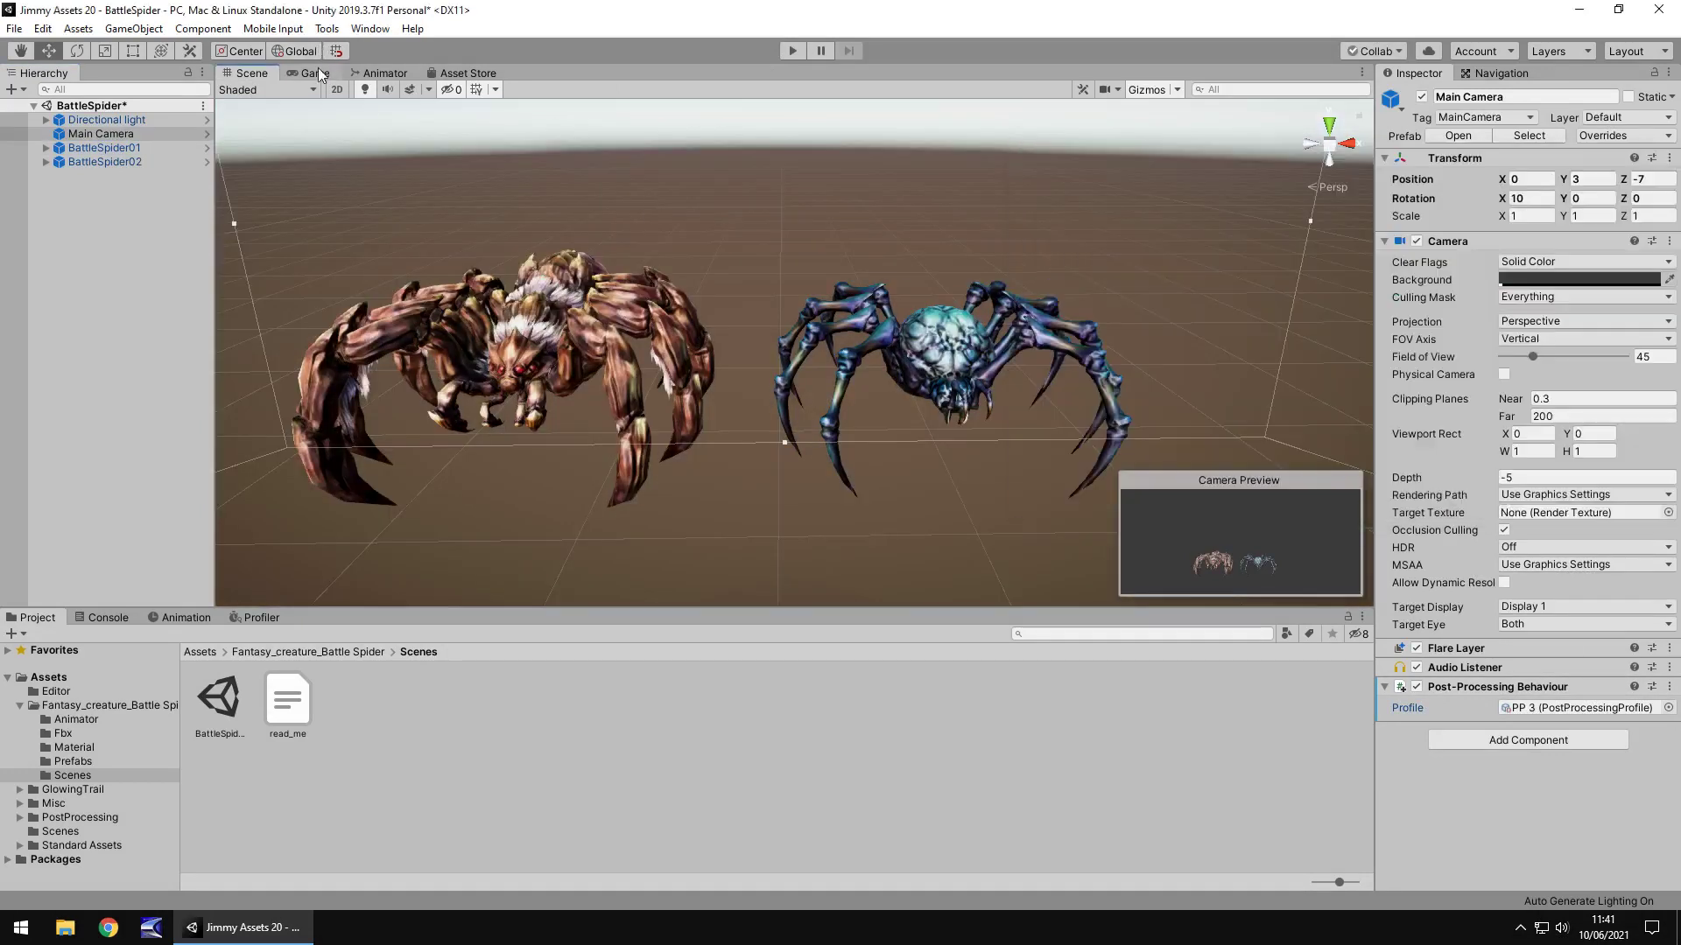
# In the Game view, compare PPPro1, PP 1, PP 2 and PP 4, keeping PP 3
pyautogui.click(312, 73)
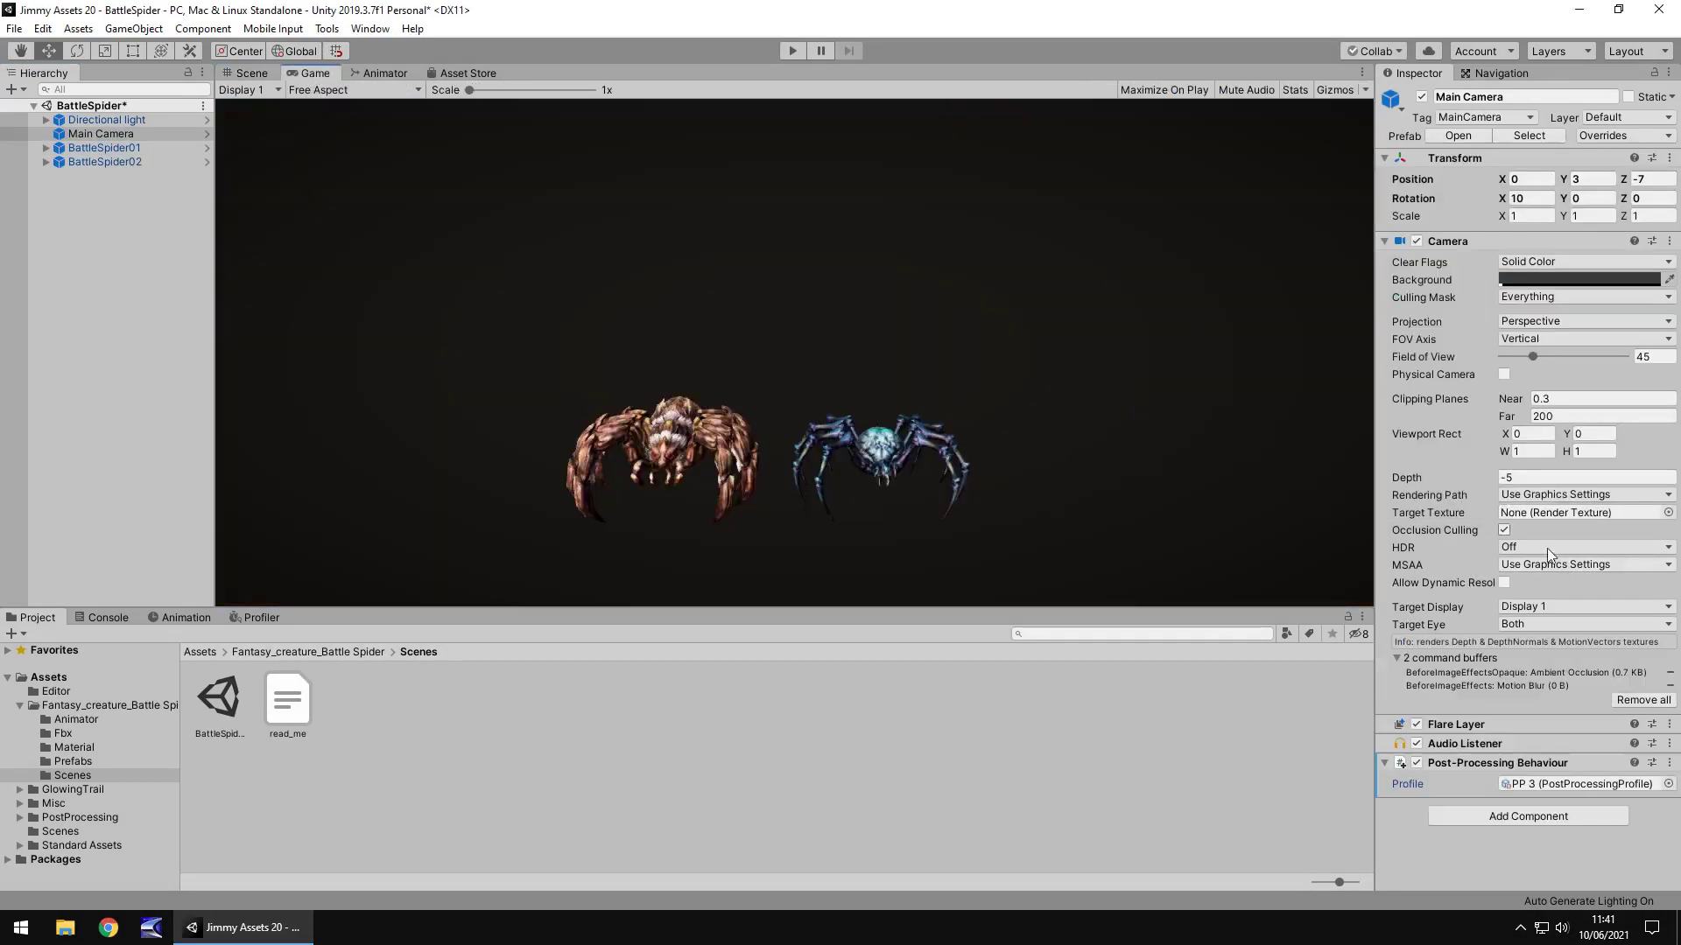
pyautogui.click(1668, 783)
pyautogui.click(1072, 331)
pyautogui.click(1060, 289)
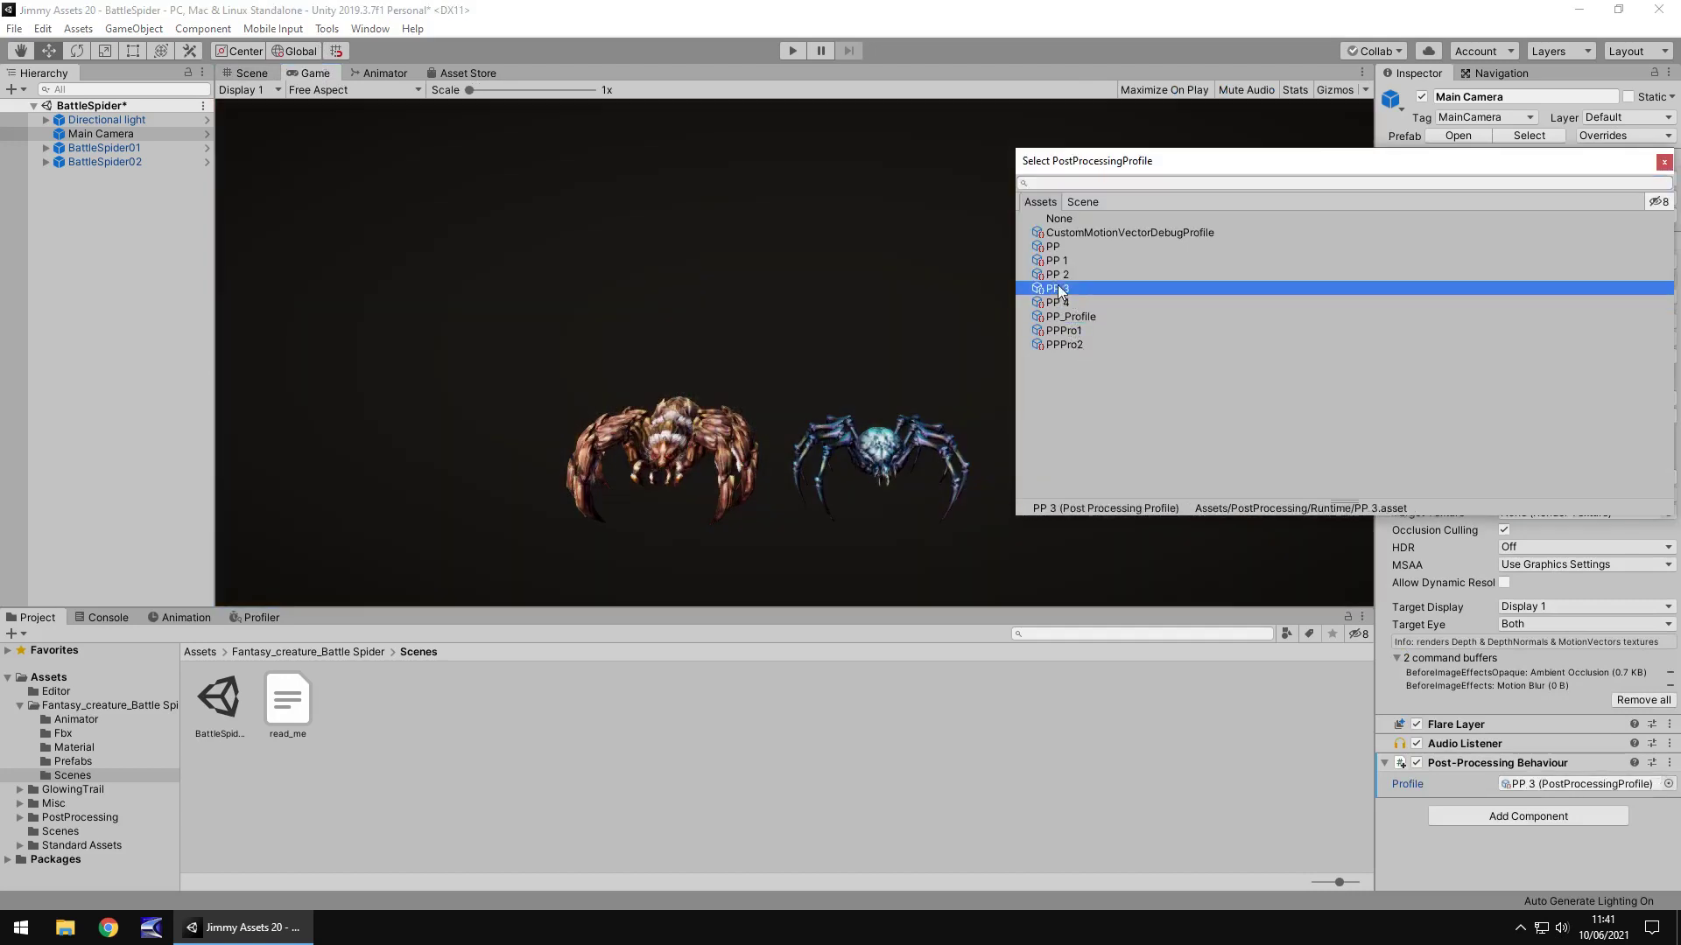
pyautogui.click(1056, 261)
pyautogui.click(1067, 277)
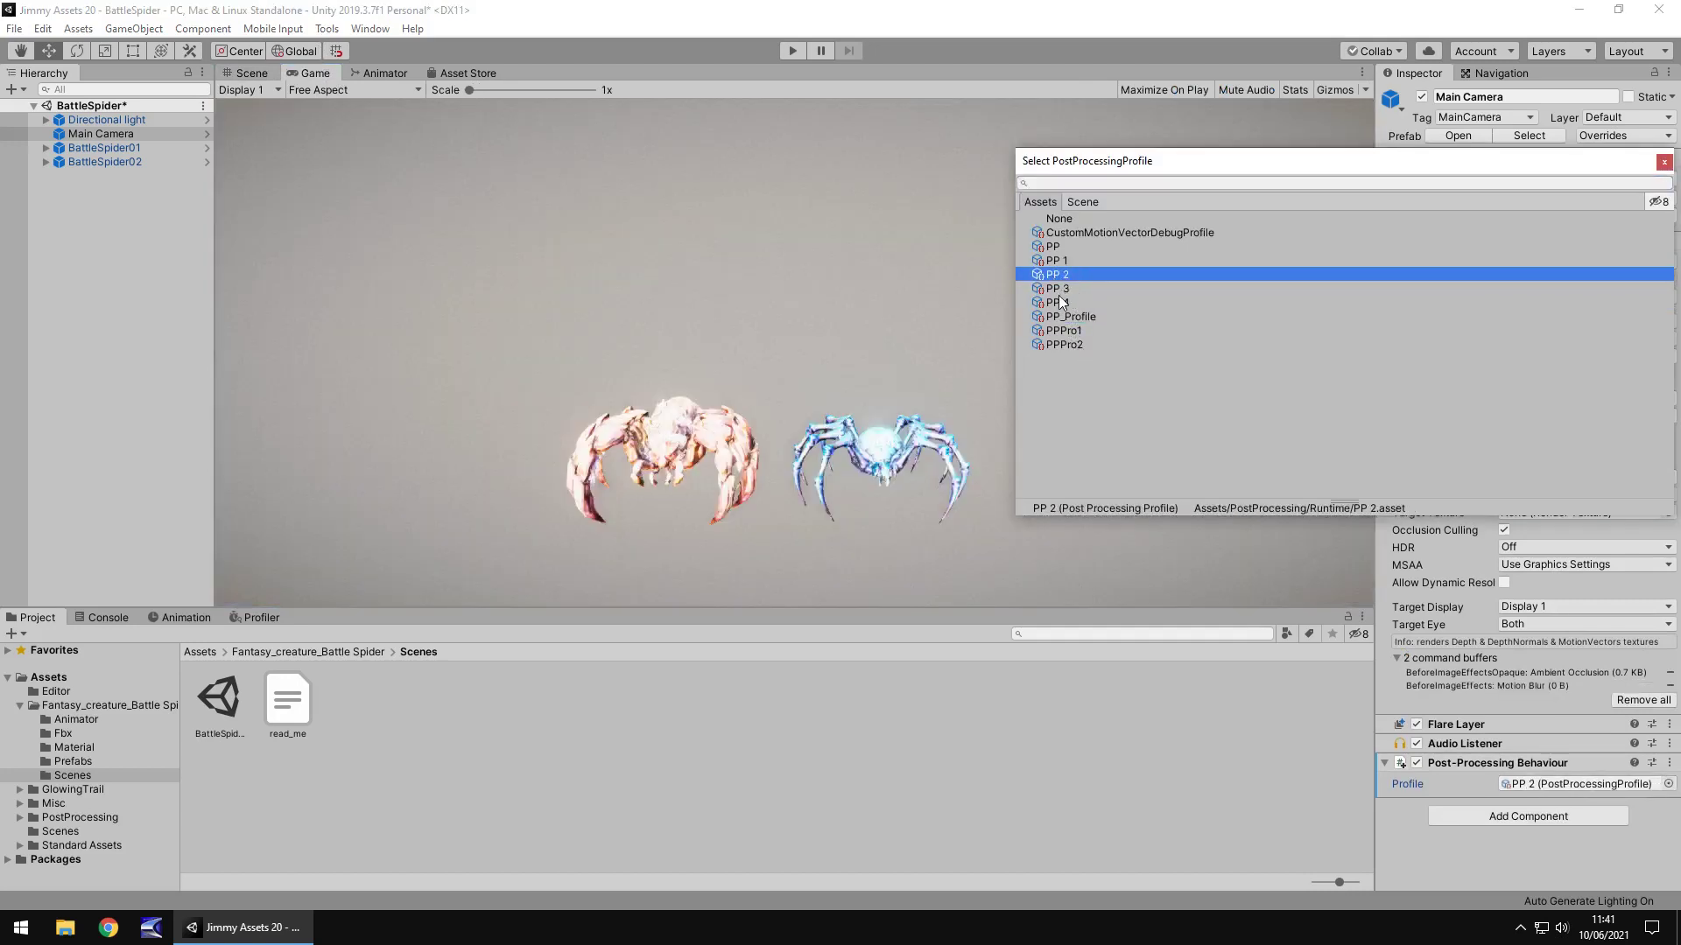
pyautogui.click(1064, 301)
pyautogui.click(1082, 290)
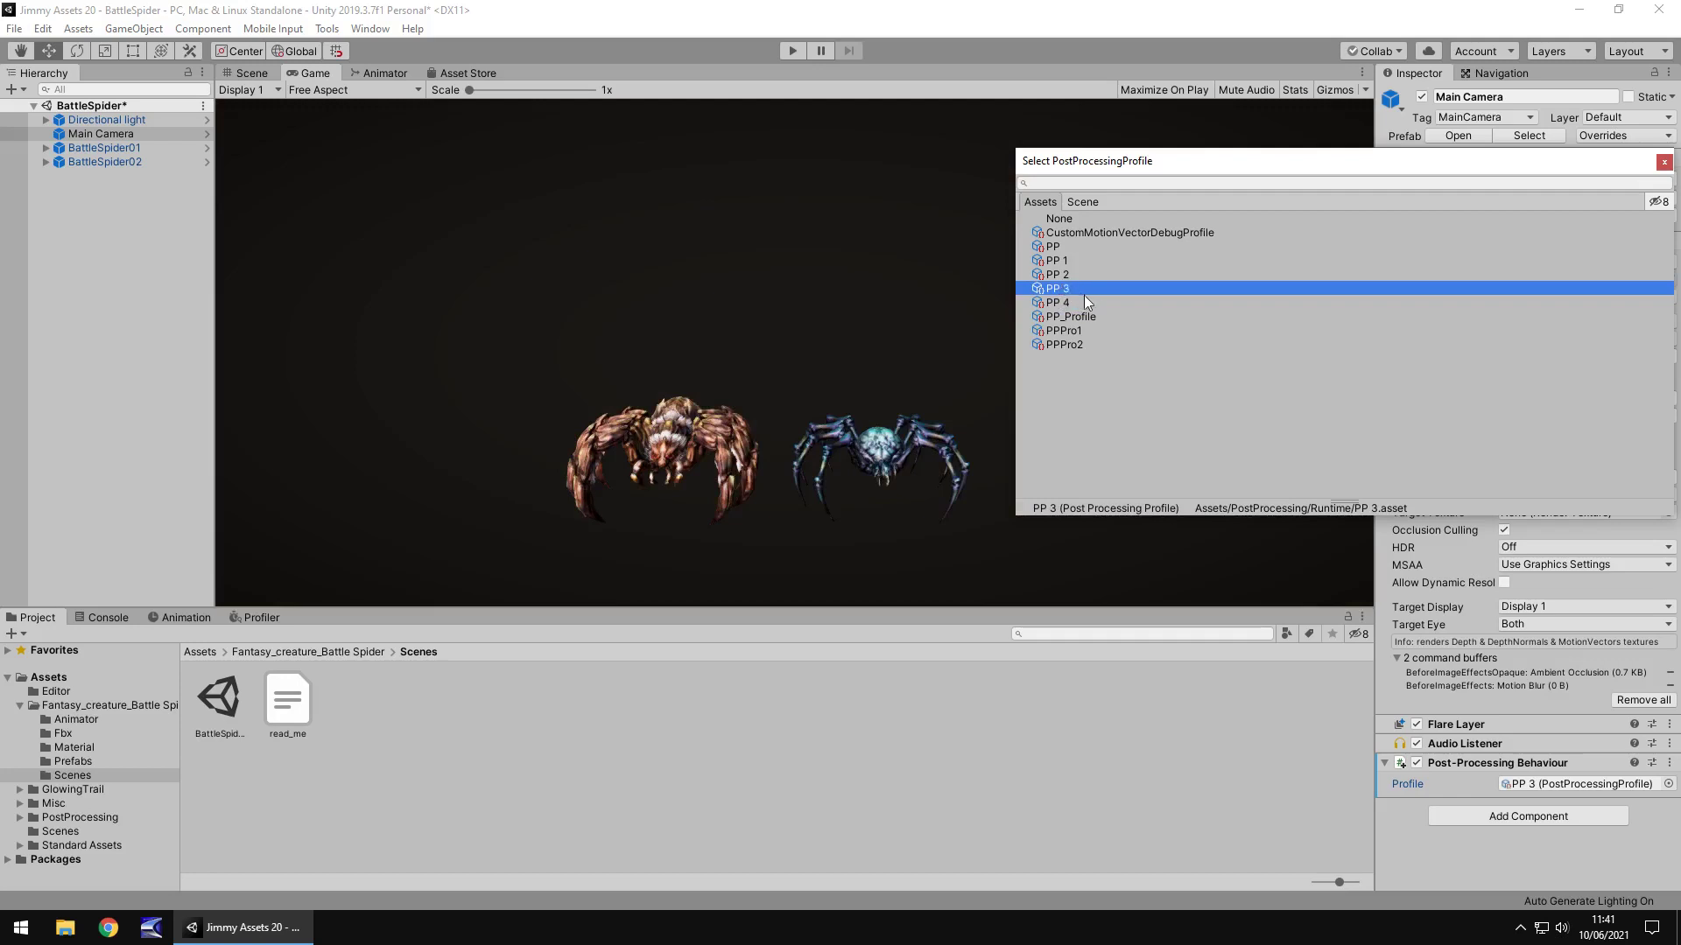
pyautogui.click(1664, 162)
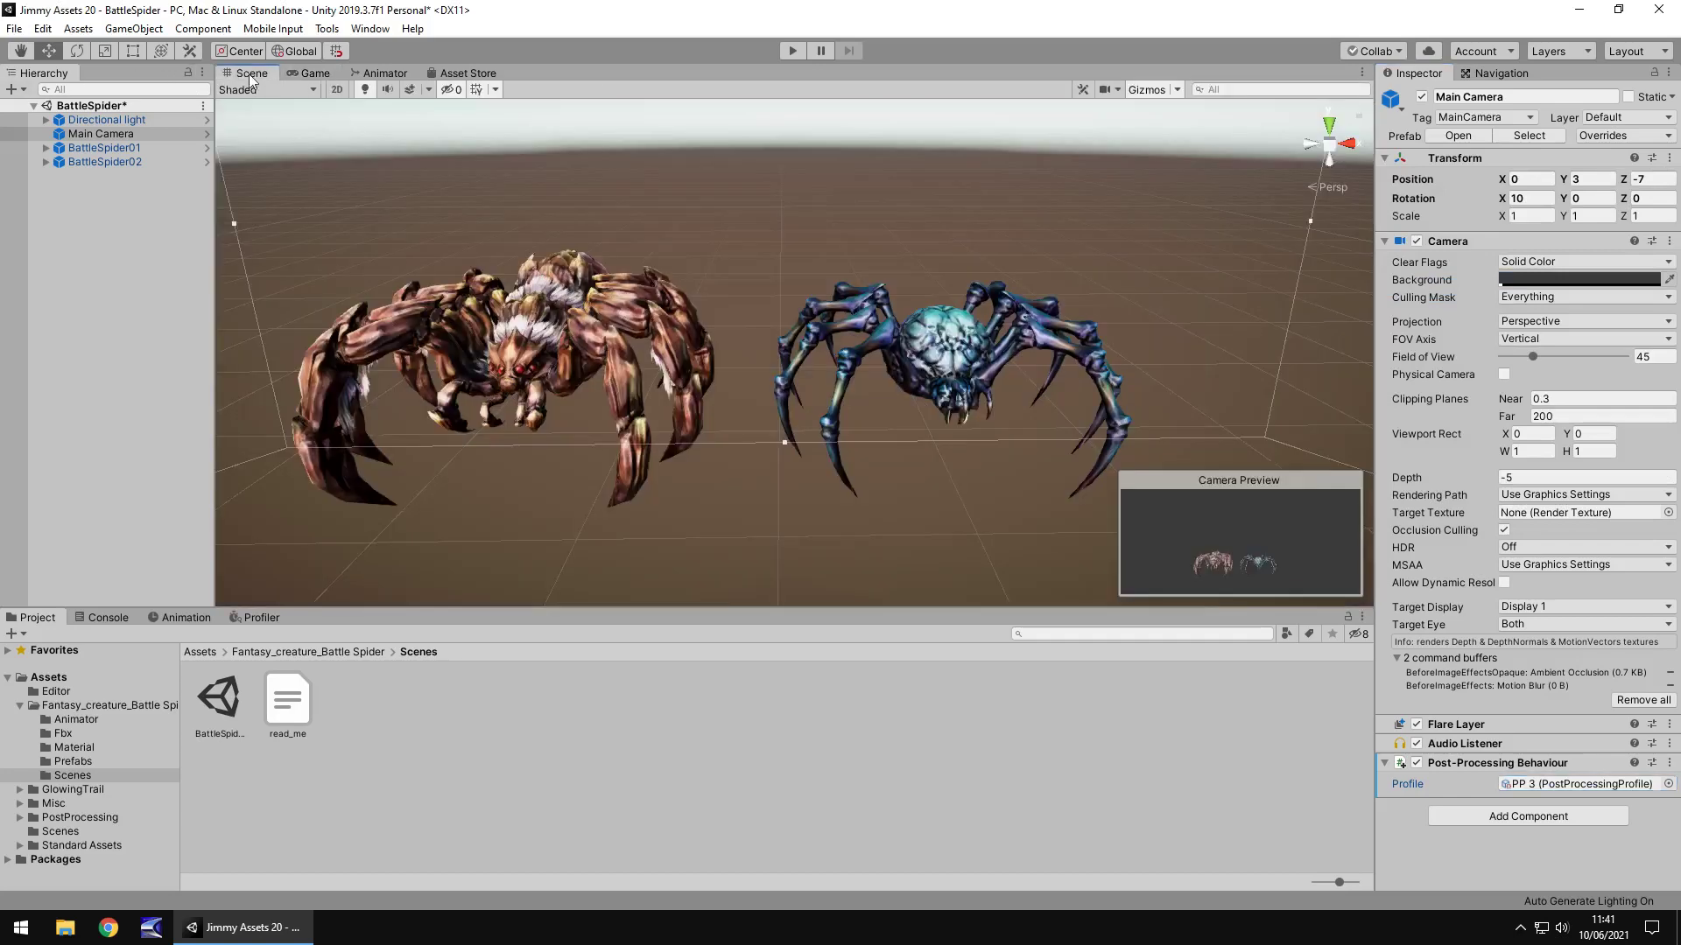
# Return to the Scene view and pan and orbit between the blue and brown spiders
pyautogui.click(251, 72)
pyautogui.scroll(3, 839, 330)
pyautogui.moveTo(837, 360); pyautogui.dragTo(633, 319, button='middle')
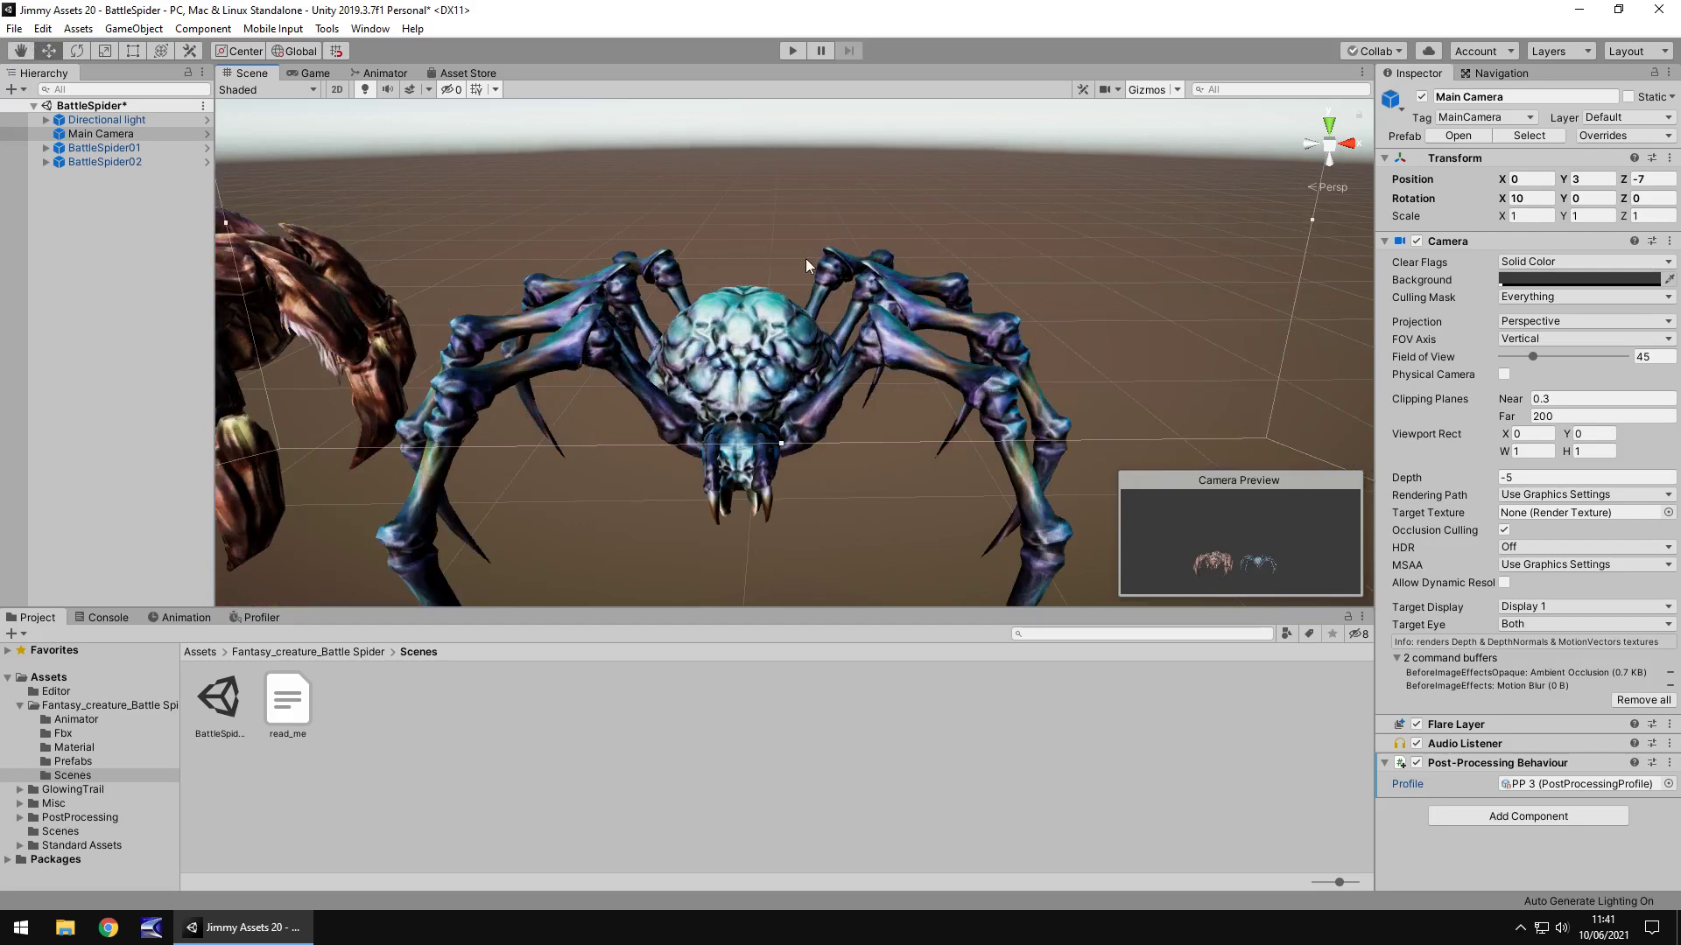
pyautogui.moveTo(411, 342)
pyautogui.mouseDown(button='middle')
pyautogui.moveTo(1012, 338)
pyautogui.moveTo(444, 336)
pyautogui.mouseUp(button='middle')
pyautogui.scroll(-3, 626, 279)
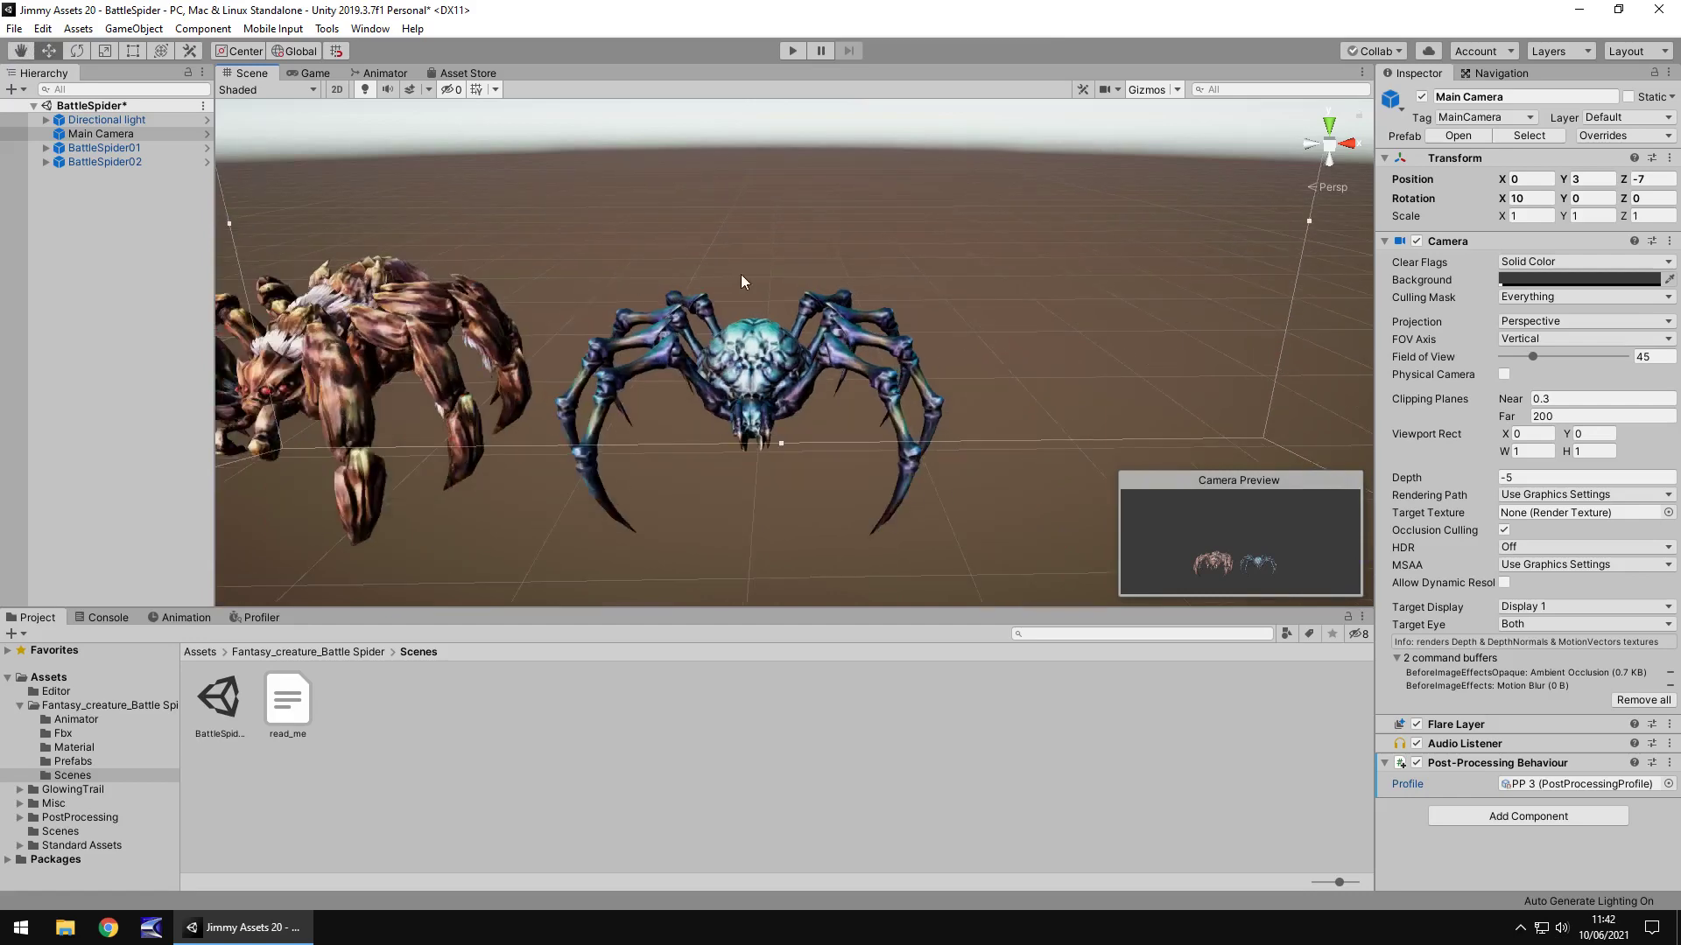
pyautogui.keyDown('alt'); pyautogui.moveTo(740, 282); pyautogui.dragTo(741, 300); pyautogui.keyUp('alt')
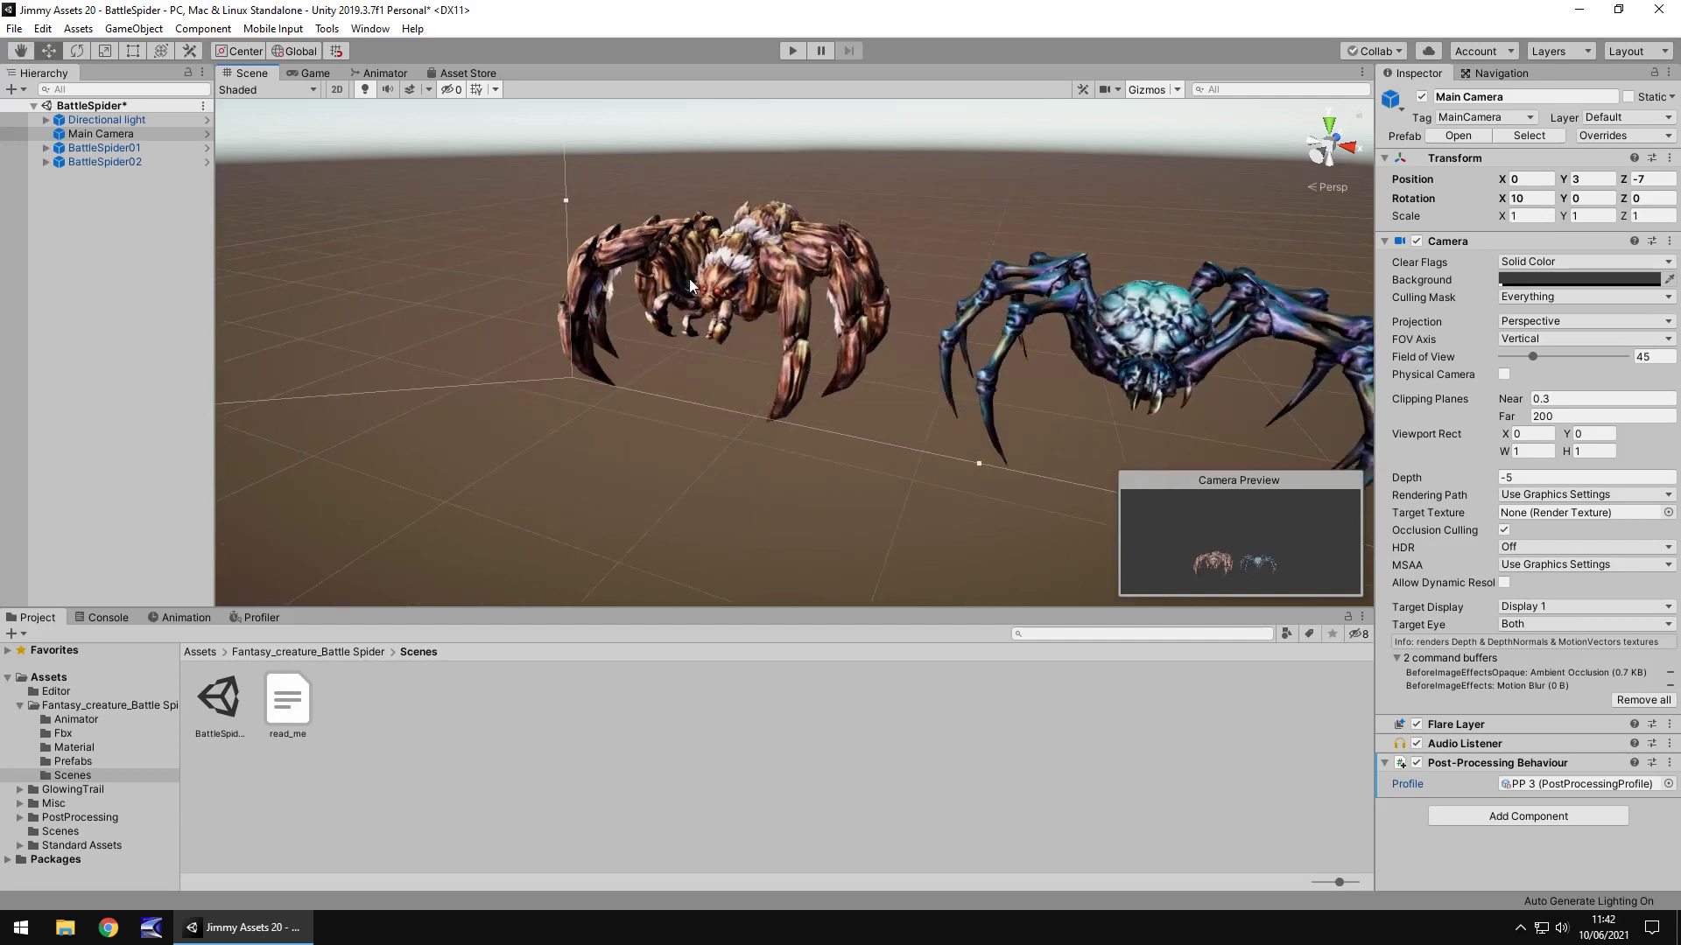
# Set the BattleSpider01 material's smoothness to 1 with Albedo Alpha as its source
pyautogui.click(74, 746)
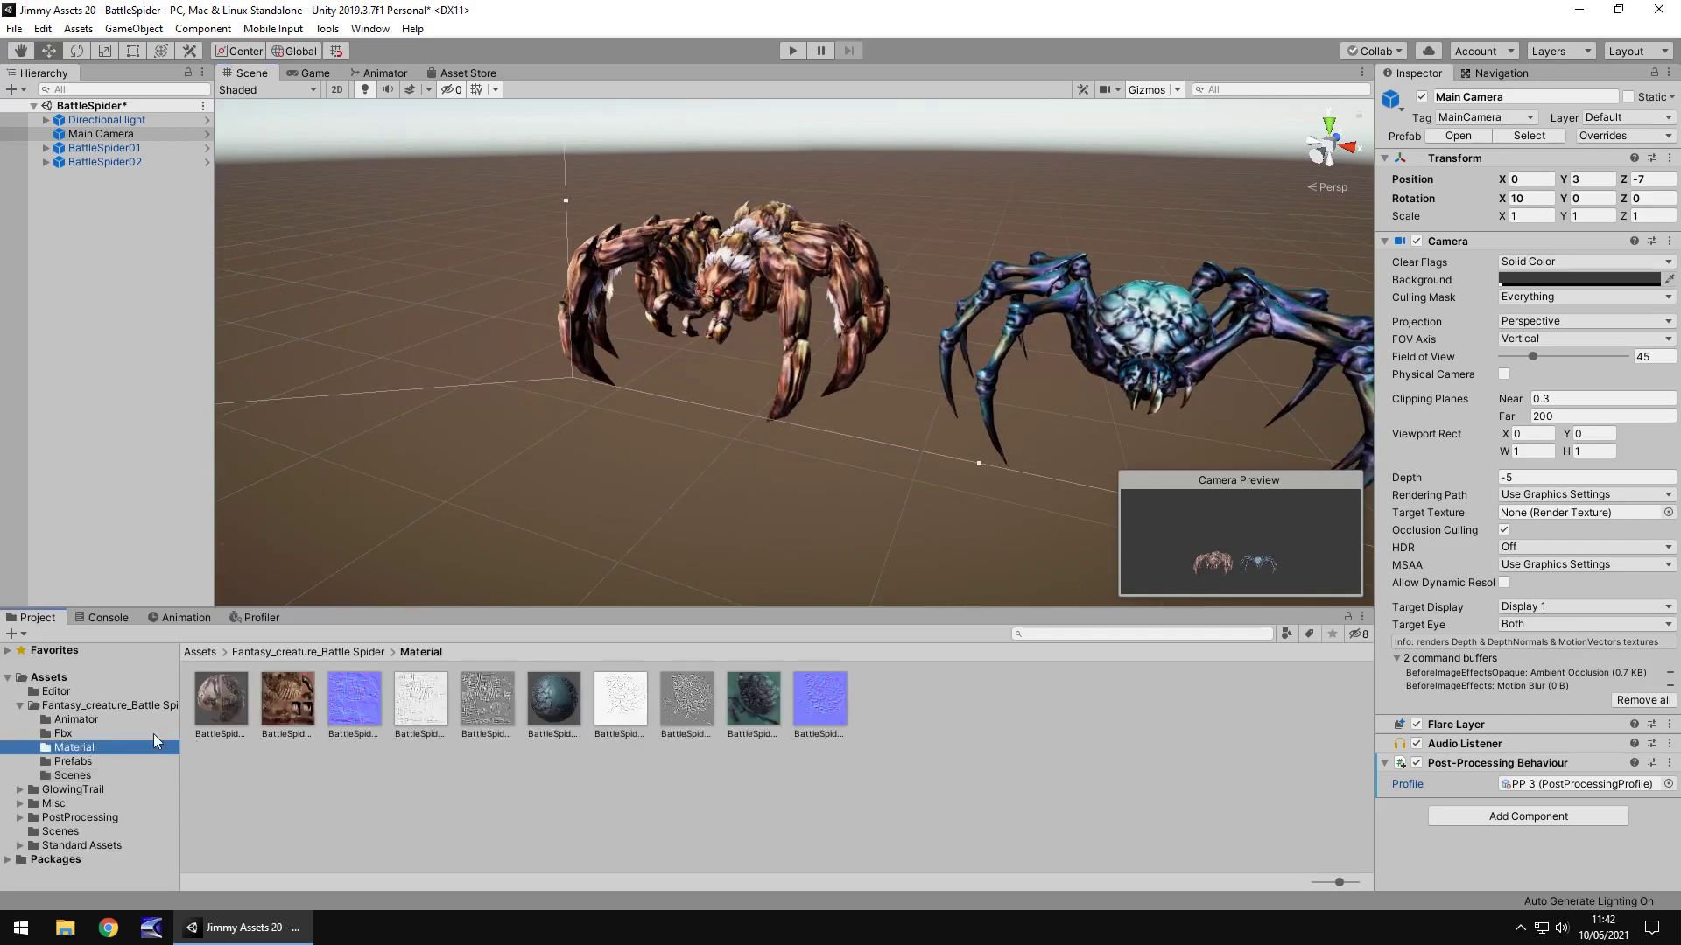
pyautogui.click(231, 711)
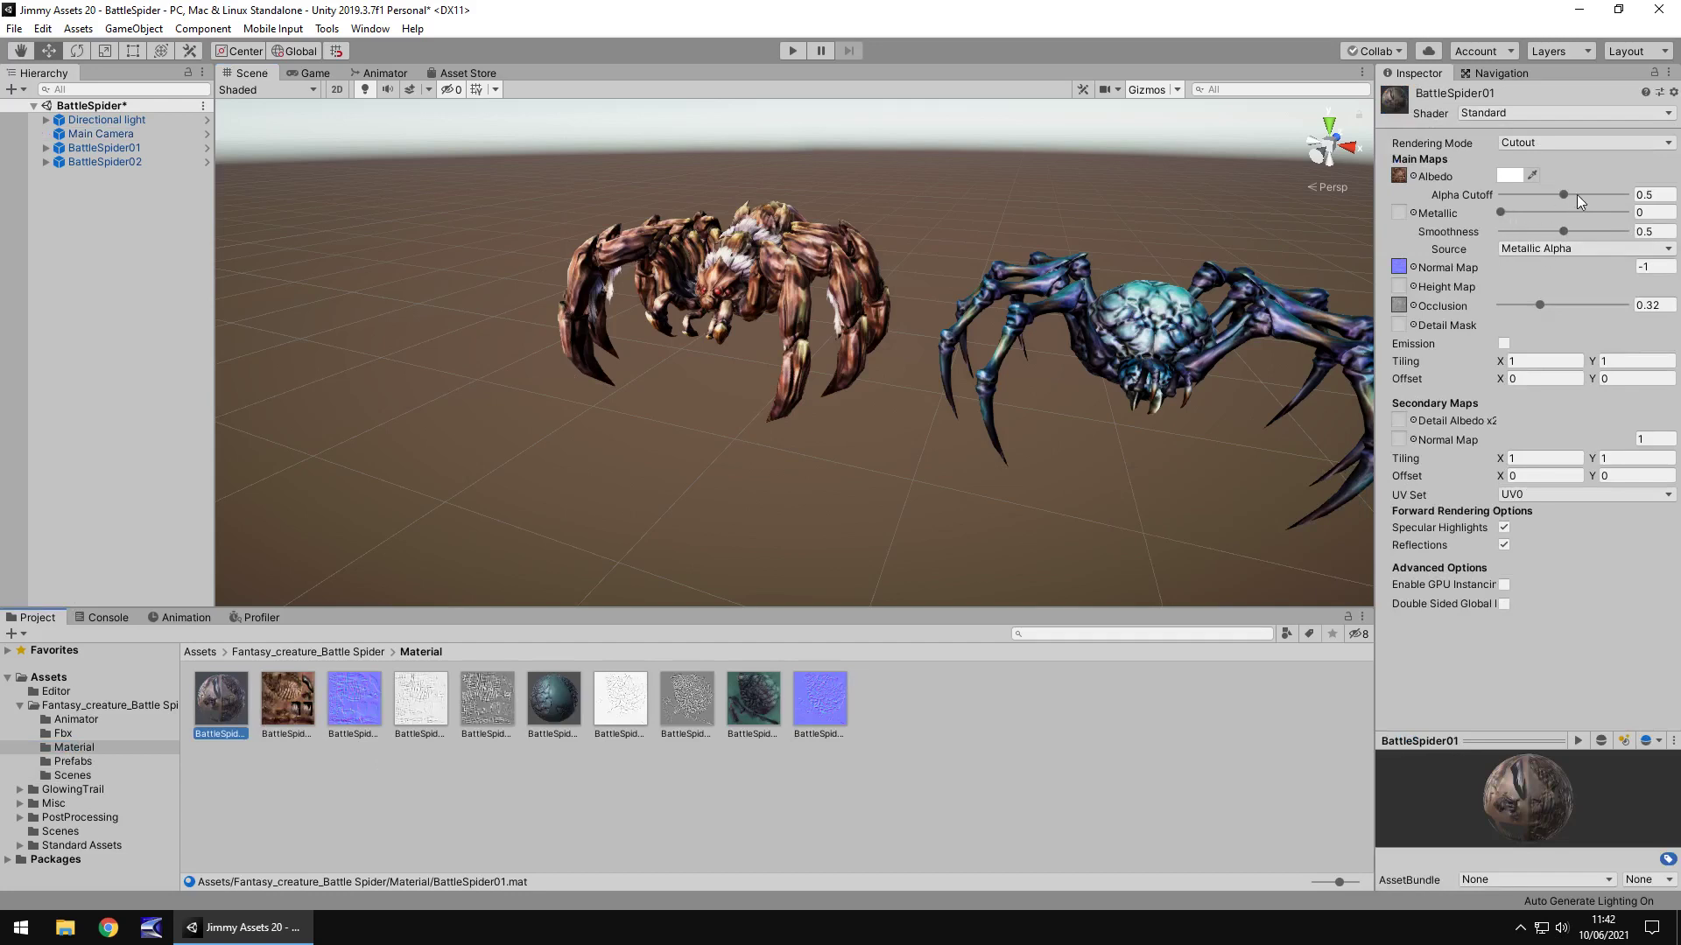
pyautogui.moveTo(1561, 234); pyautogui.dragTo(1641, 233)
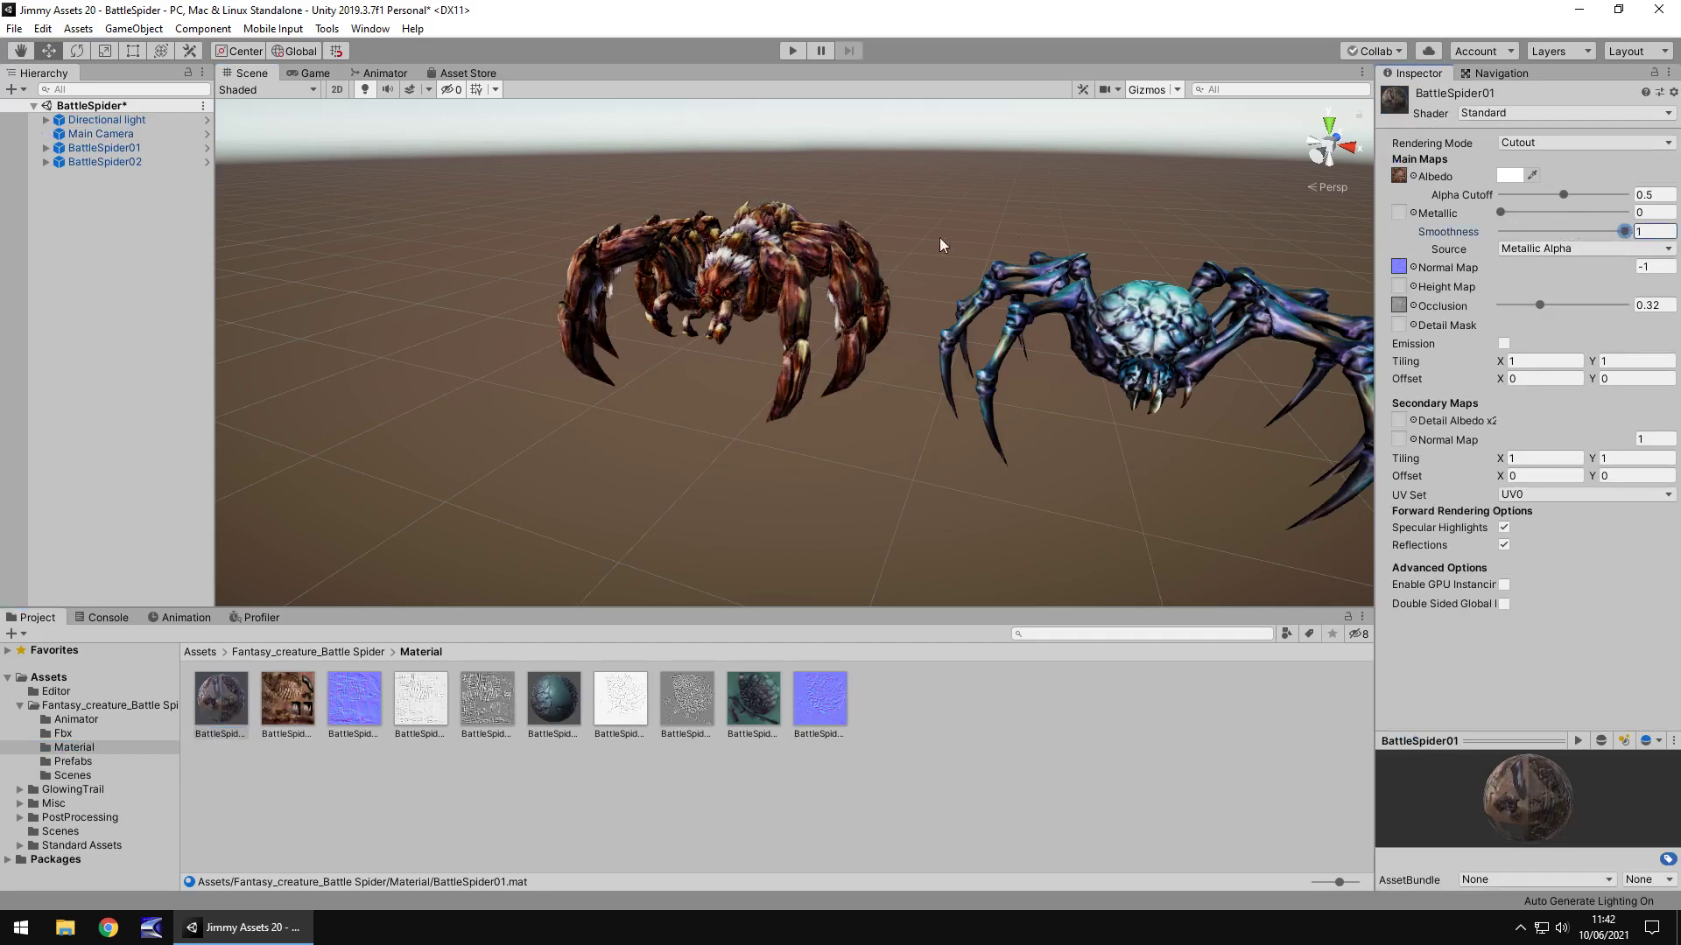
pyautogui.click(1548, 251)
pyautogui.click(1546, 288)
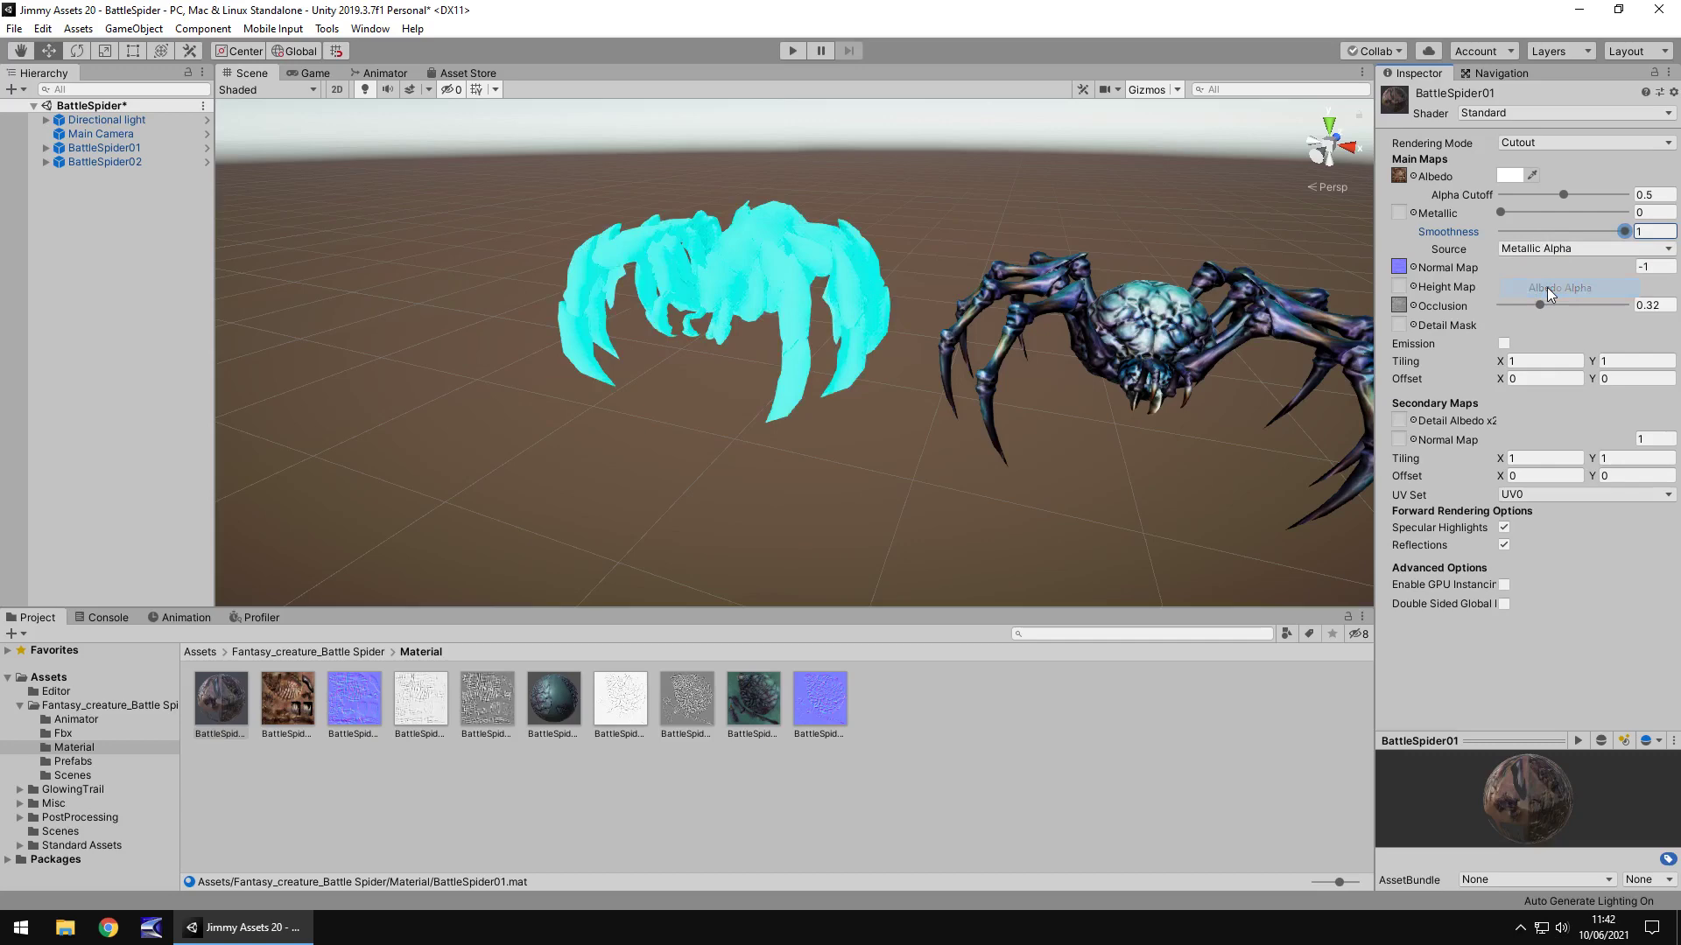
# Raise the normal map strength to 3.25 and view the brown spider from the front
pyautogui.moveTo(1539, 272); pyautogui.dragTo(1628, 269)
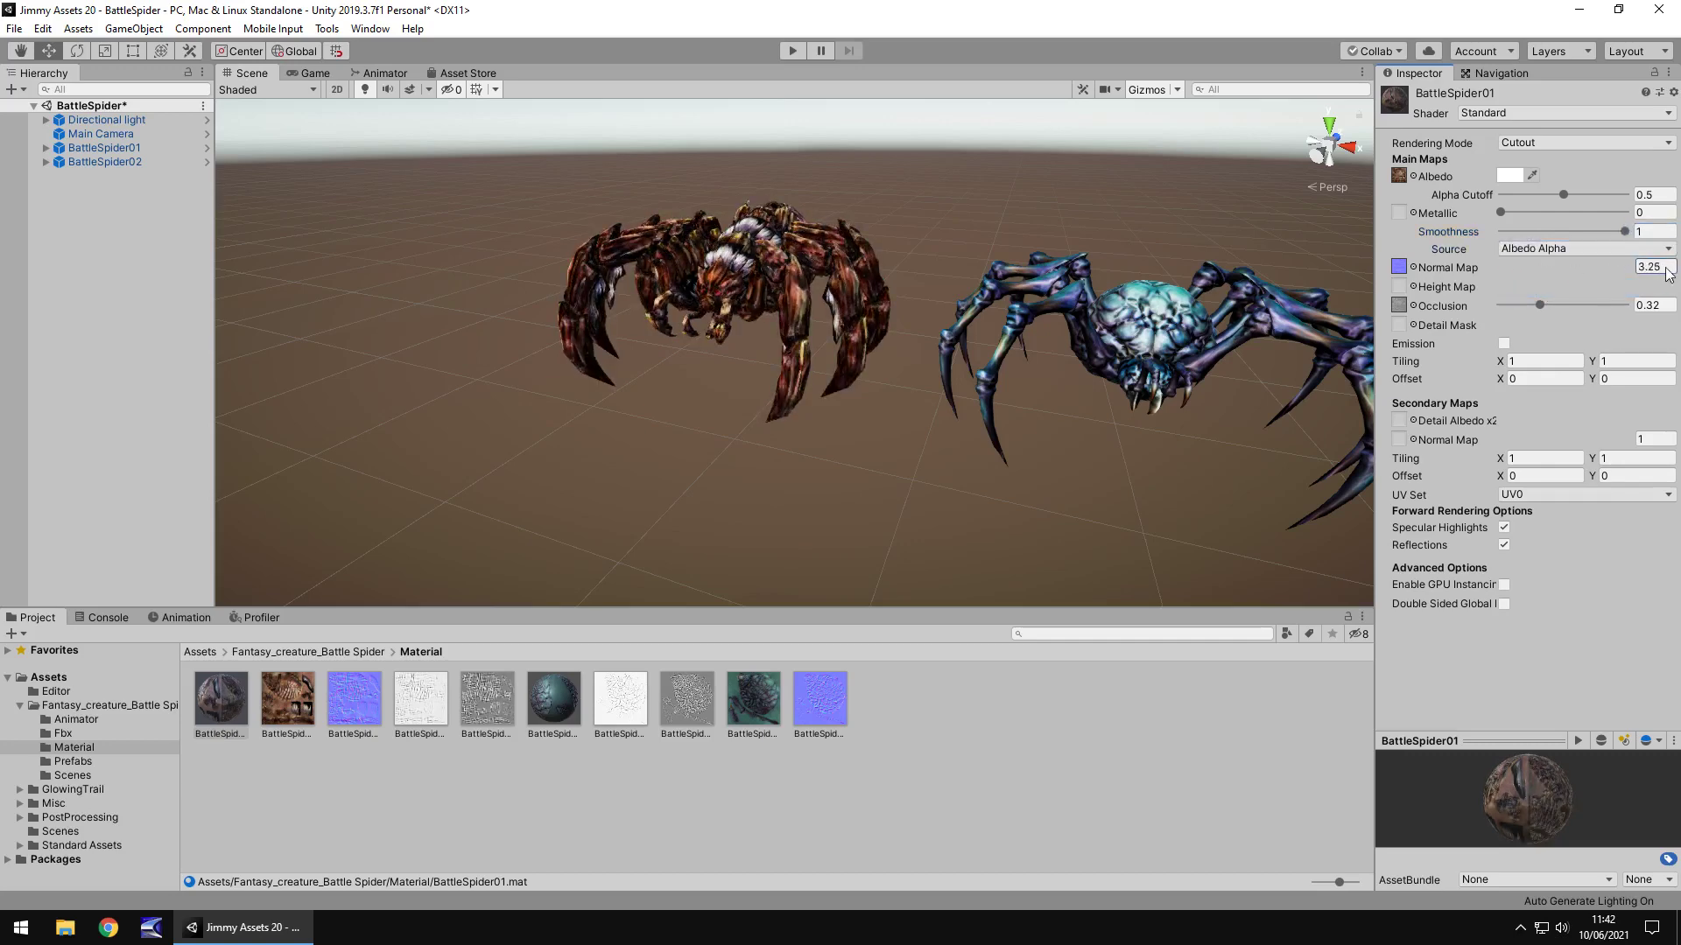
pyautogui.scroll(5, 699, 265)
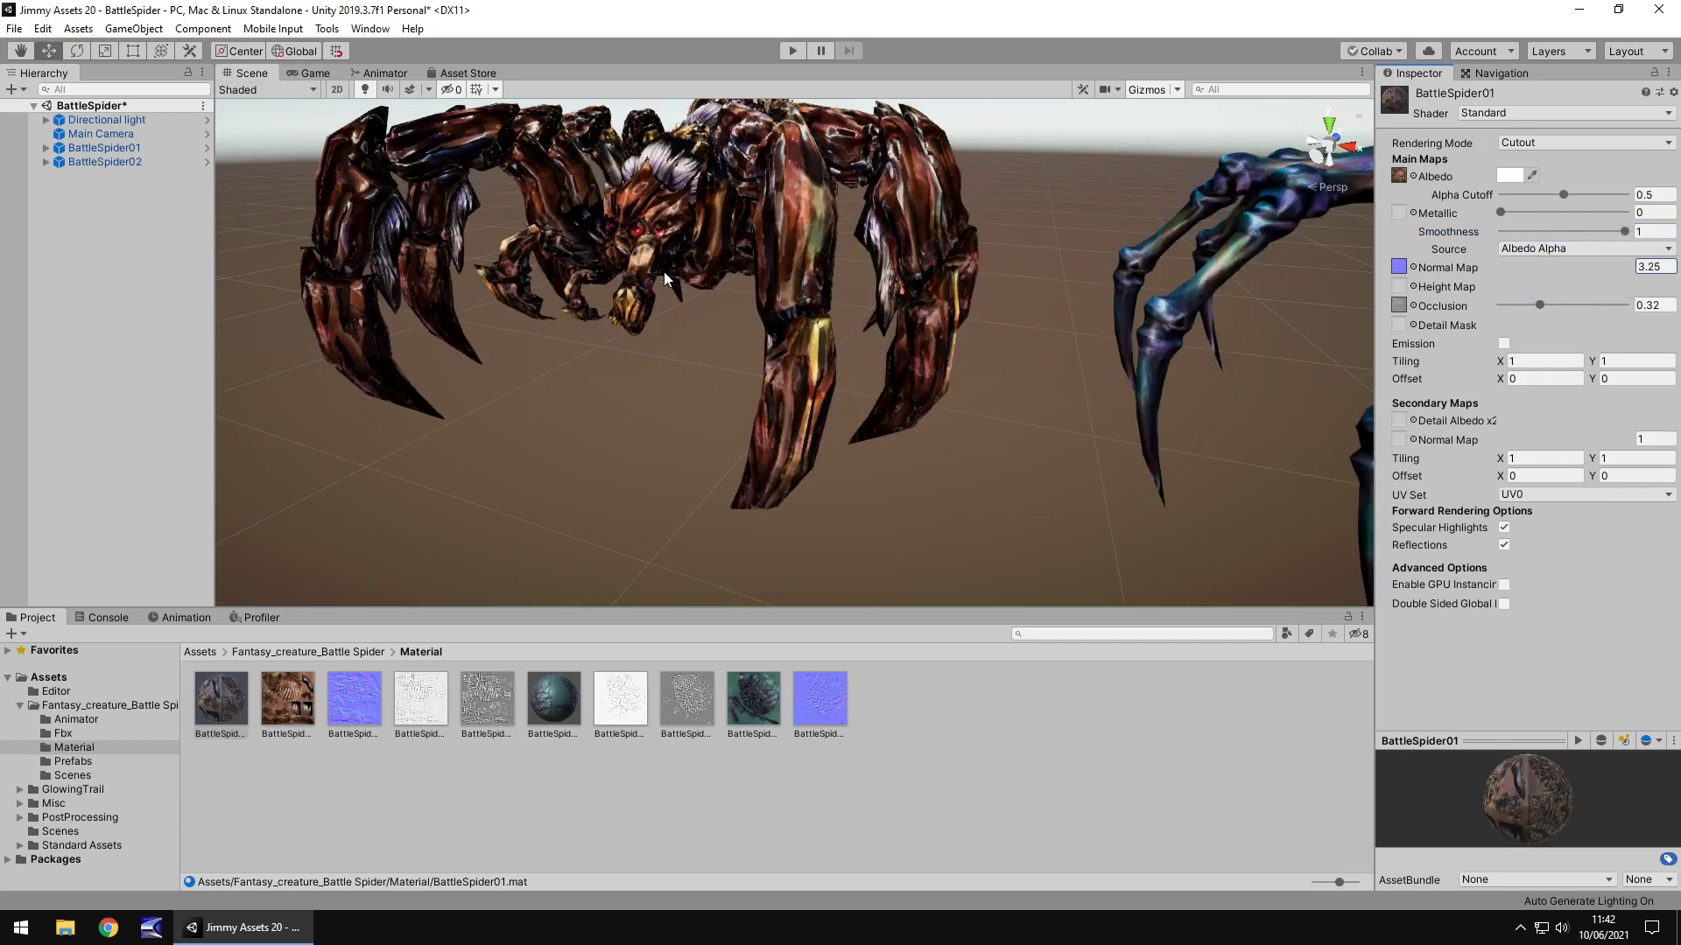
pyautogui.keyDown('alt'); pyautogui.moveTo(663, 271); pyautogui.dragTo(817, 398); pyautogui.keyUp('alt')
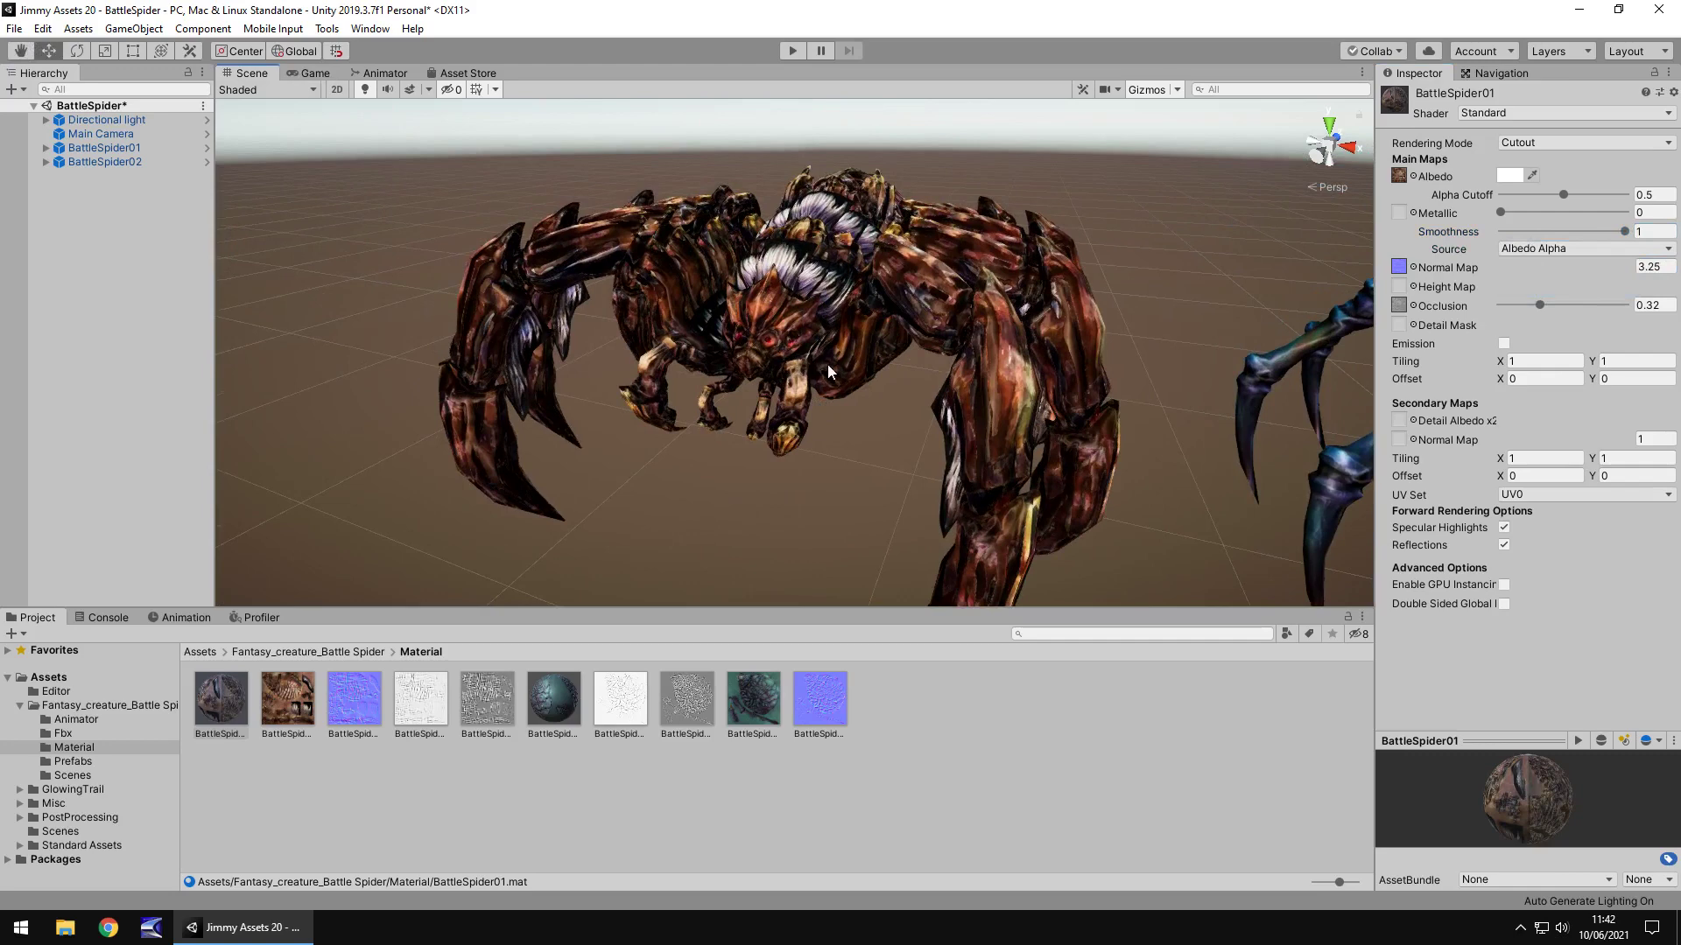
pyautogui.scroll(-5, 963, 367)
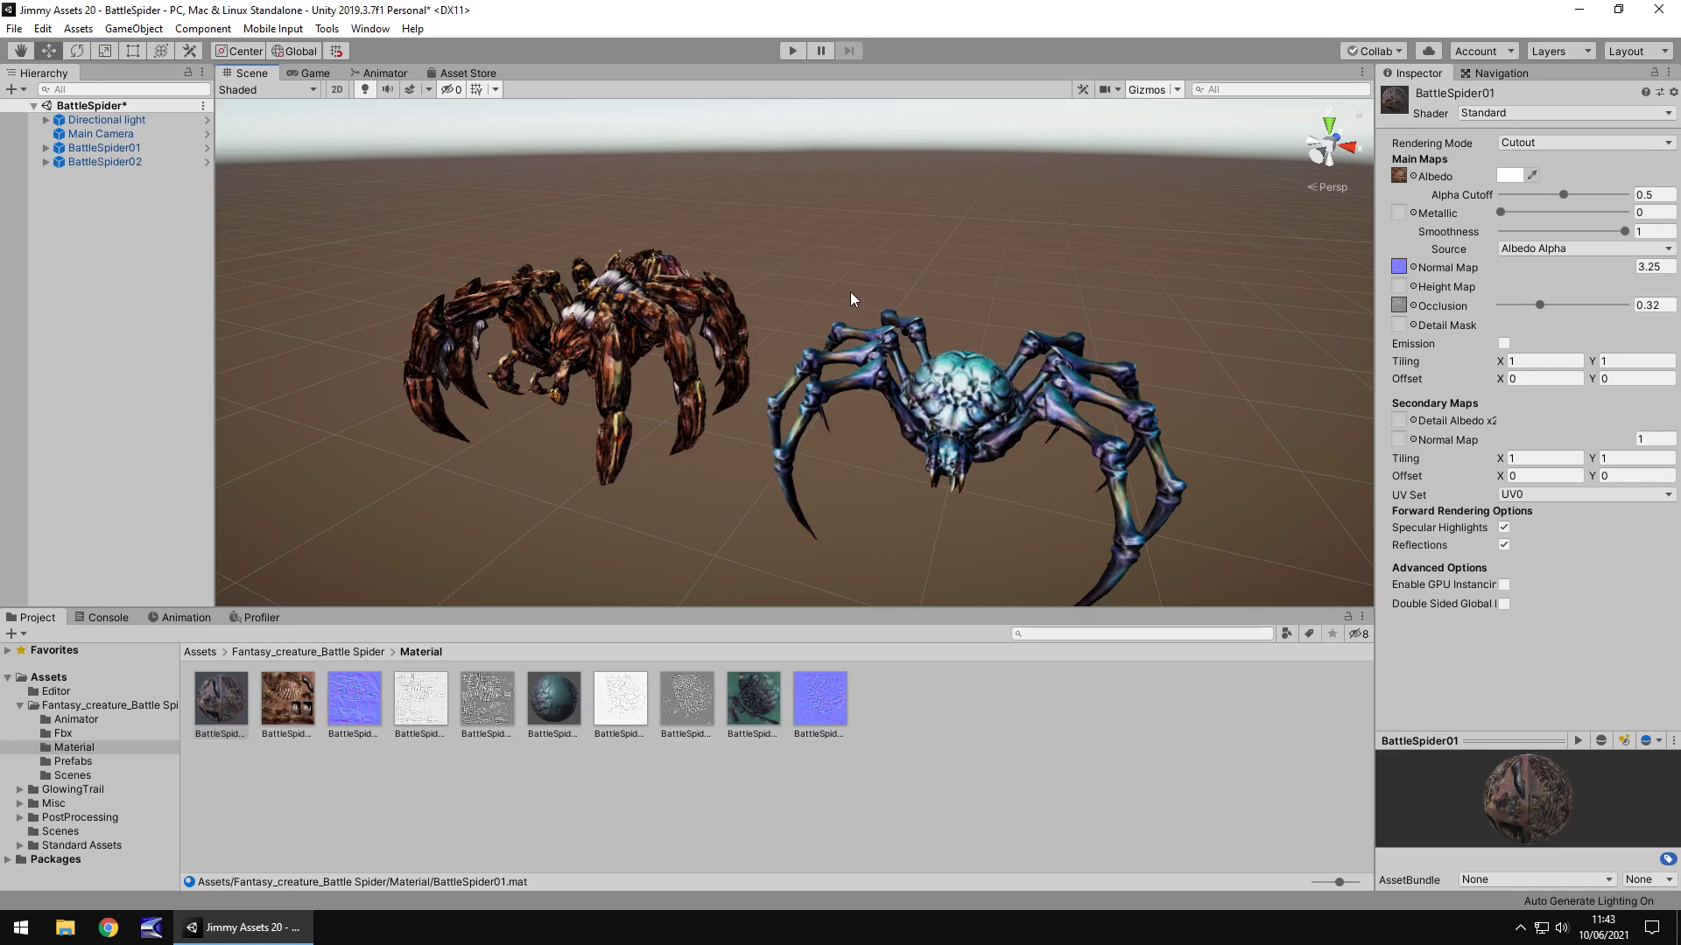
# Show the Animator folder's BattleSpider controller and zoom the view toward the blue spider
pyautogui.click(74, 776)
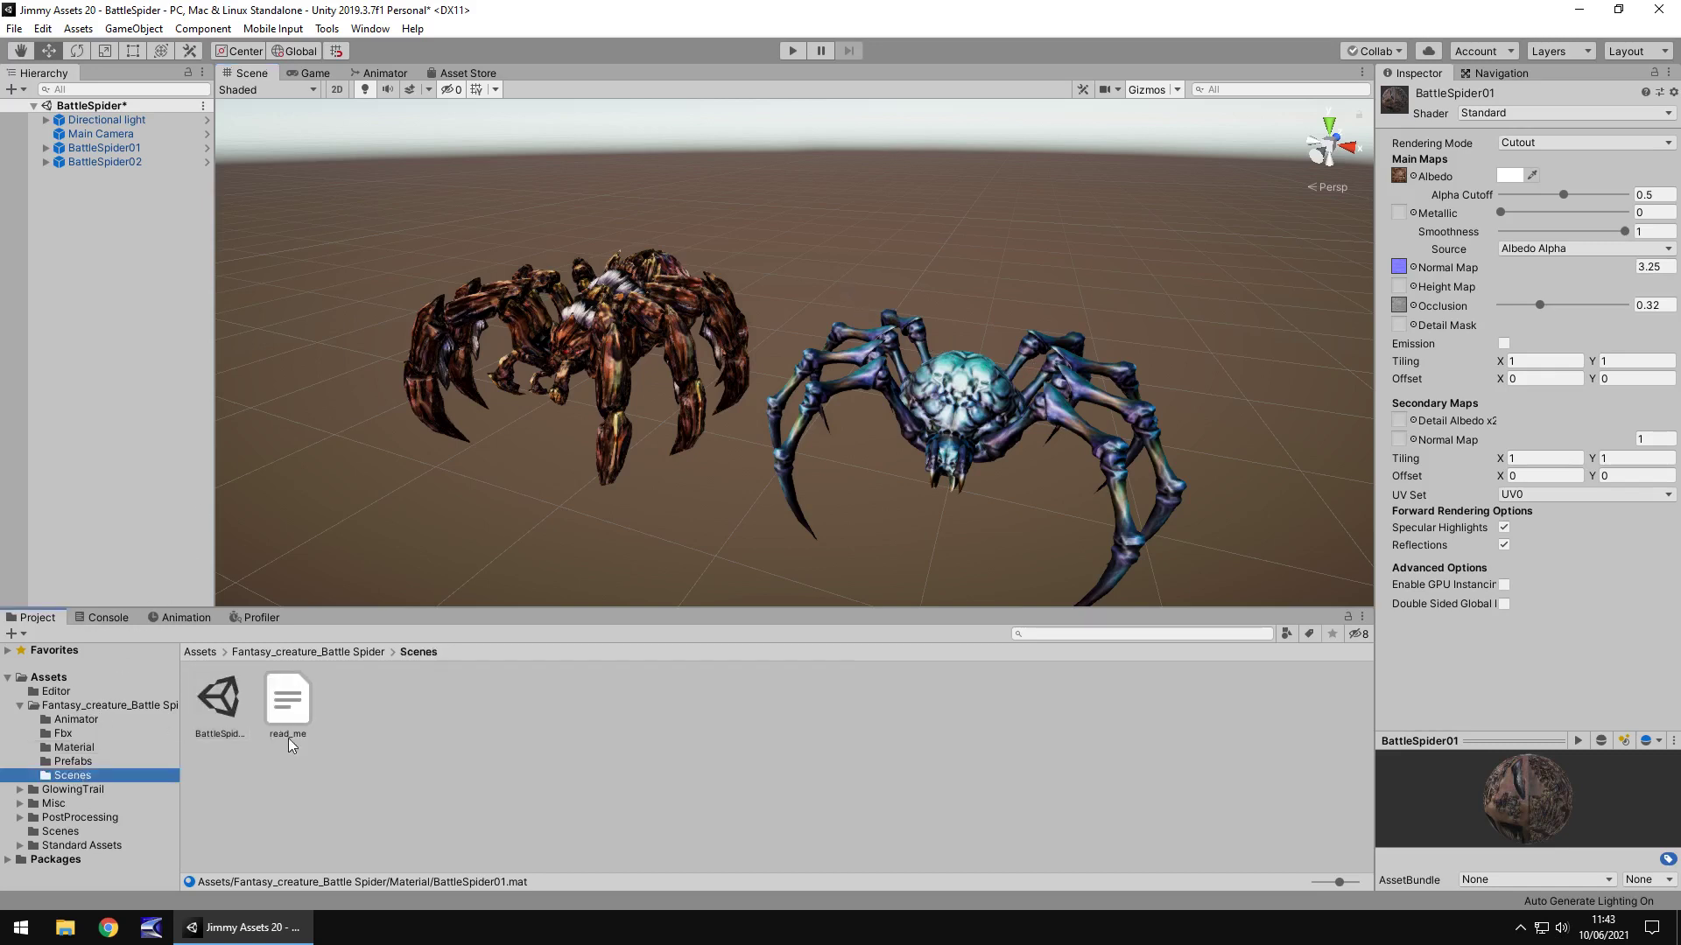
pyautogui.click(86, 721)
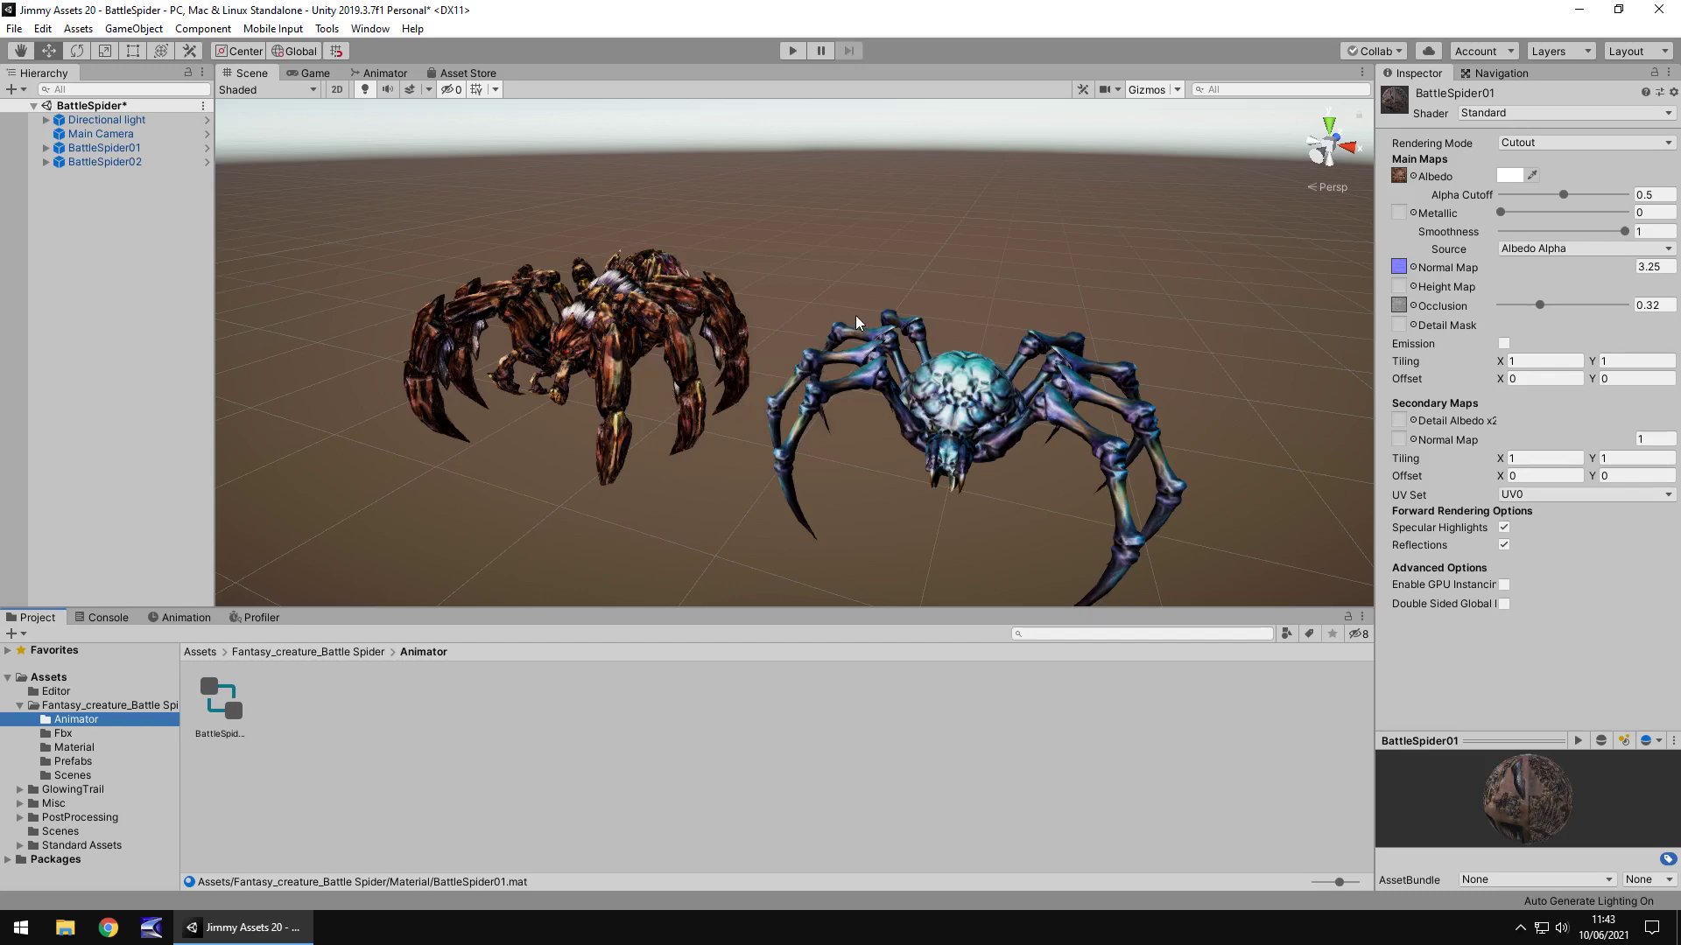
pyautogui.moveTo(855, 315); pyautogui.dragTo(719, 234, button='middle')
pyautogui.scroll(6, 743, 285)
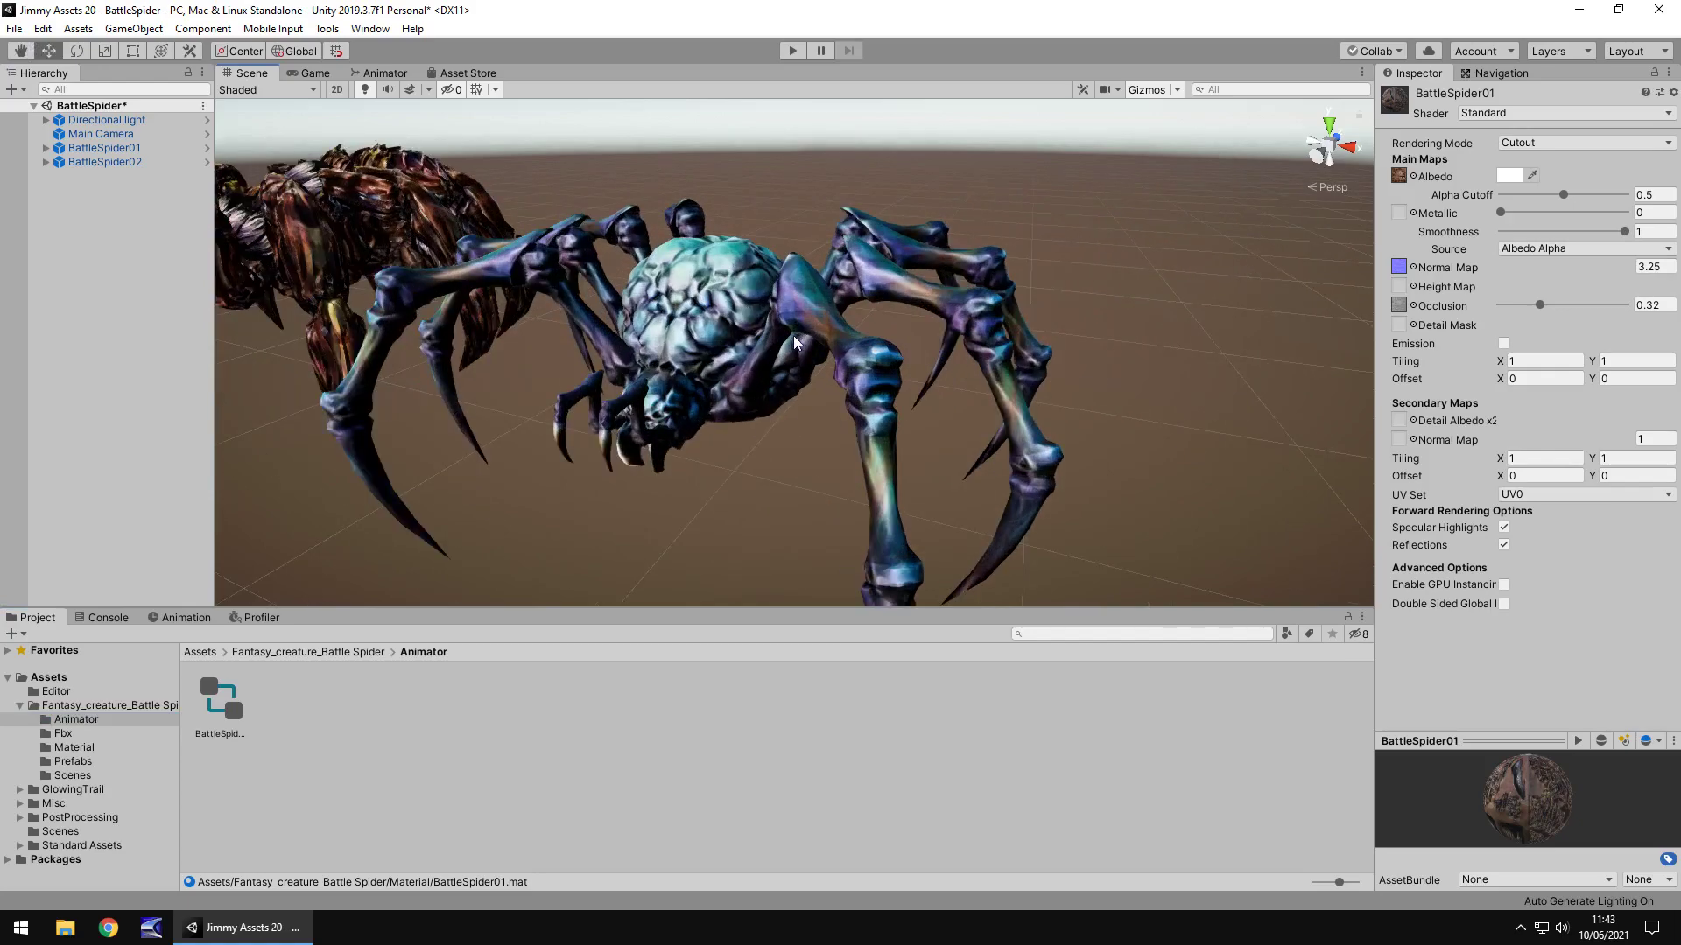
pyautogui.scroll(4, 762, 353)
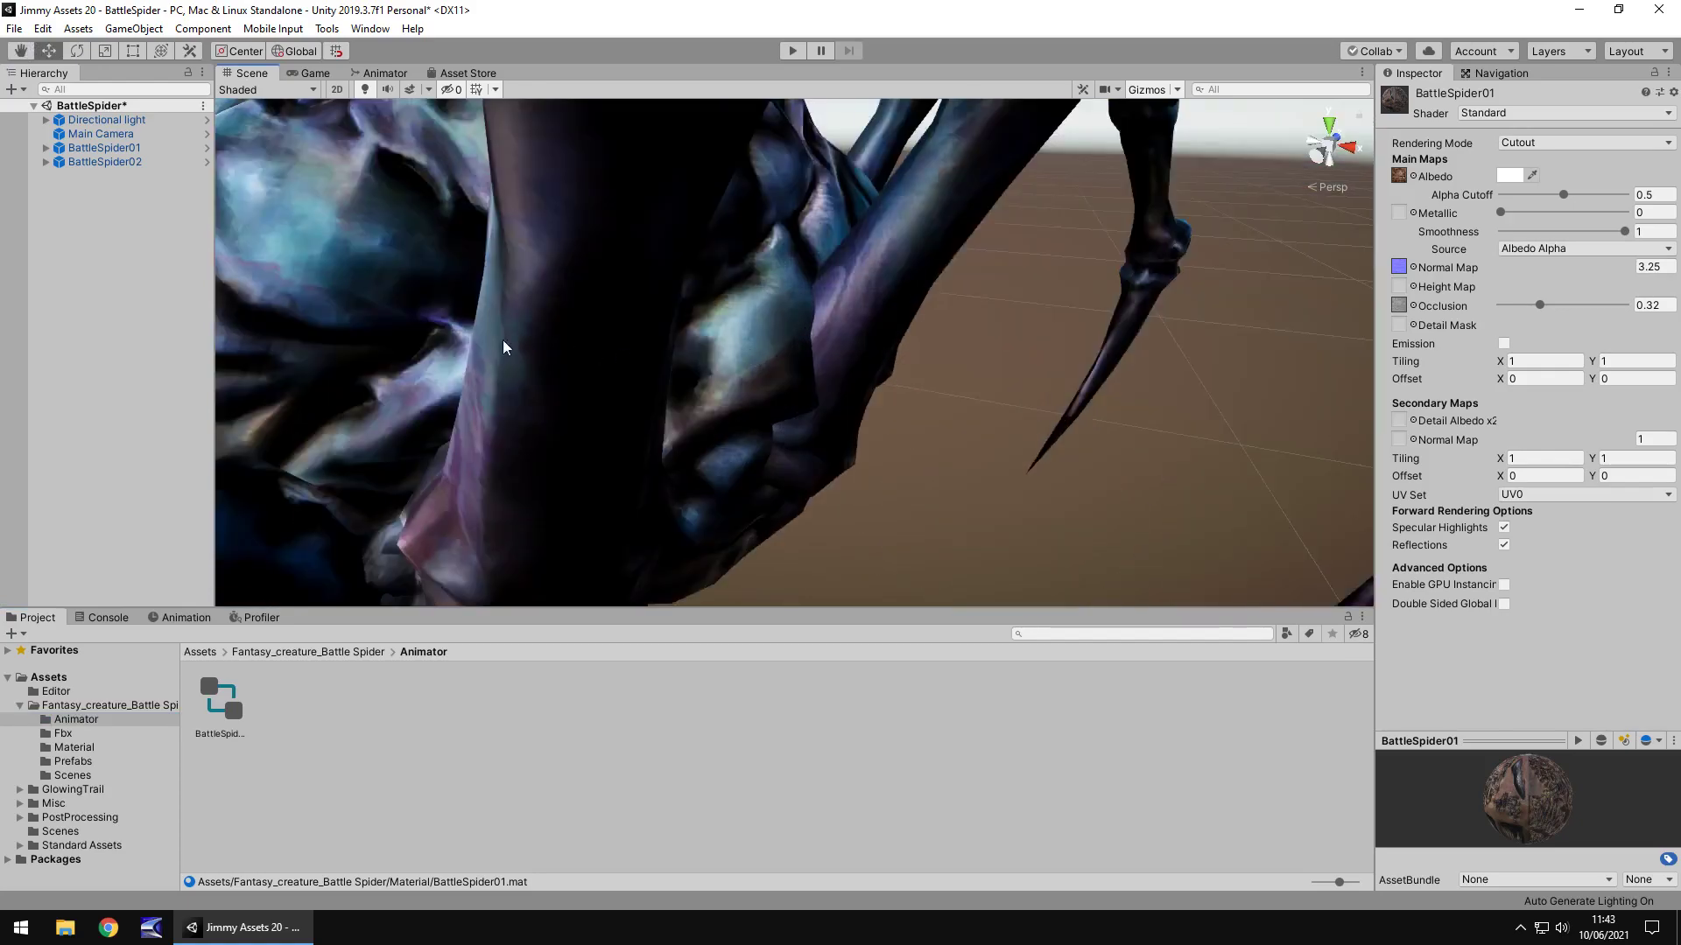
# Pan across the blue spider up close, then zoom out and center the brown spider
pyautogui.moveTo(504, 348)
pyautogui.mouseDown(button='middle')
pyautogui.moveTo(487, 292)
pyautogui.moveTo(1066, 473)
pyautogui.moveTo(532, 349)
pyautogui.mouseUp(button='middle')
pyautogui.scroll(-5, 597, 374)
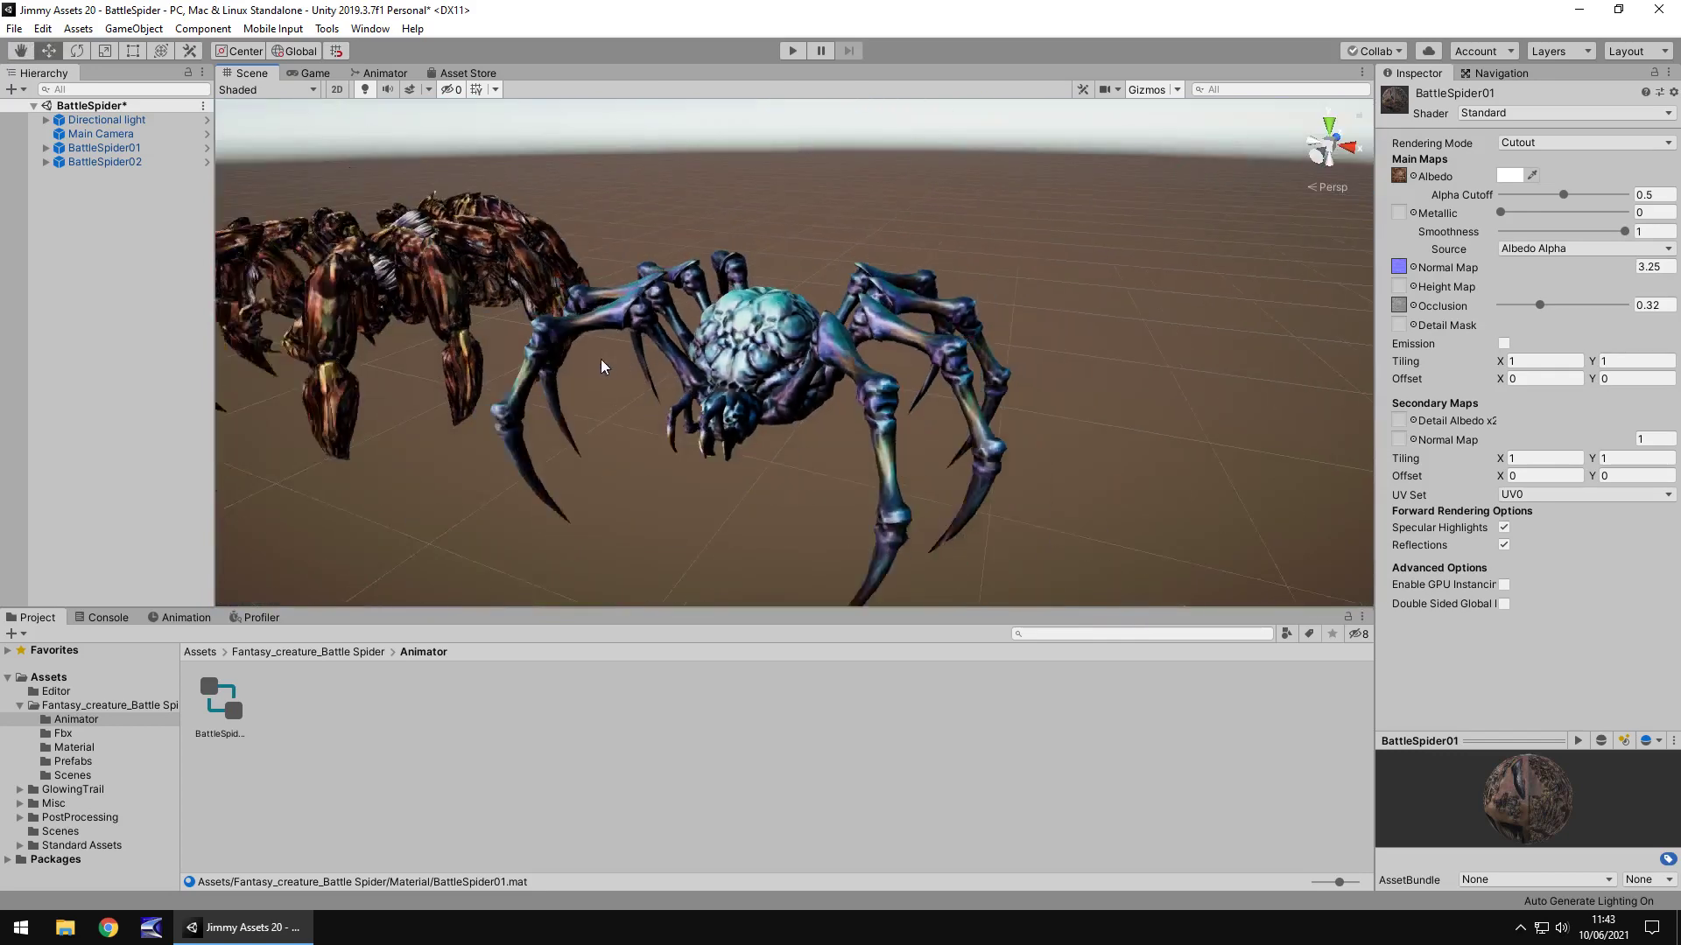
pyautogui.scroll(-2, 595, 370)
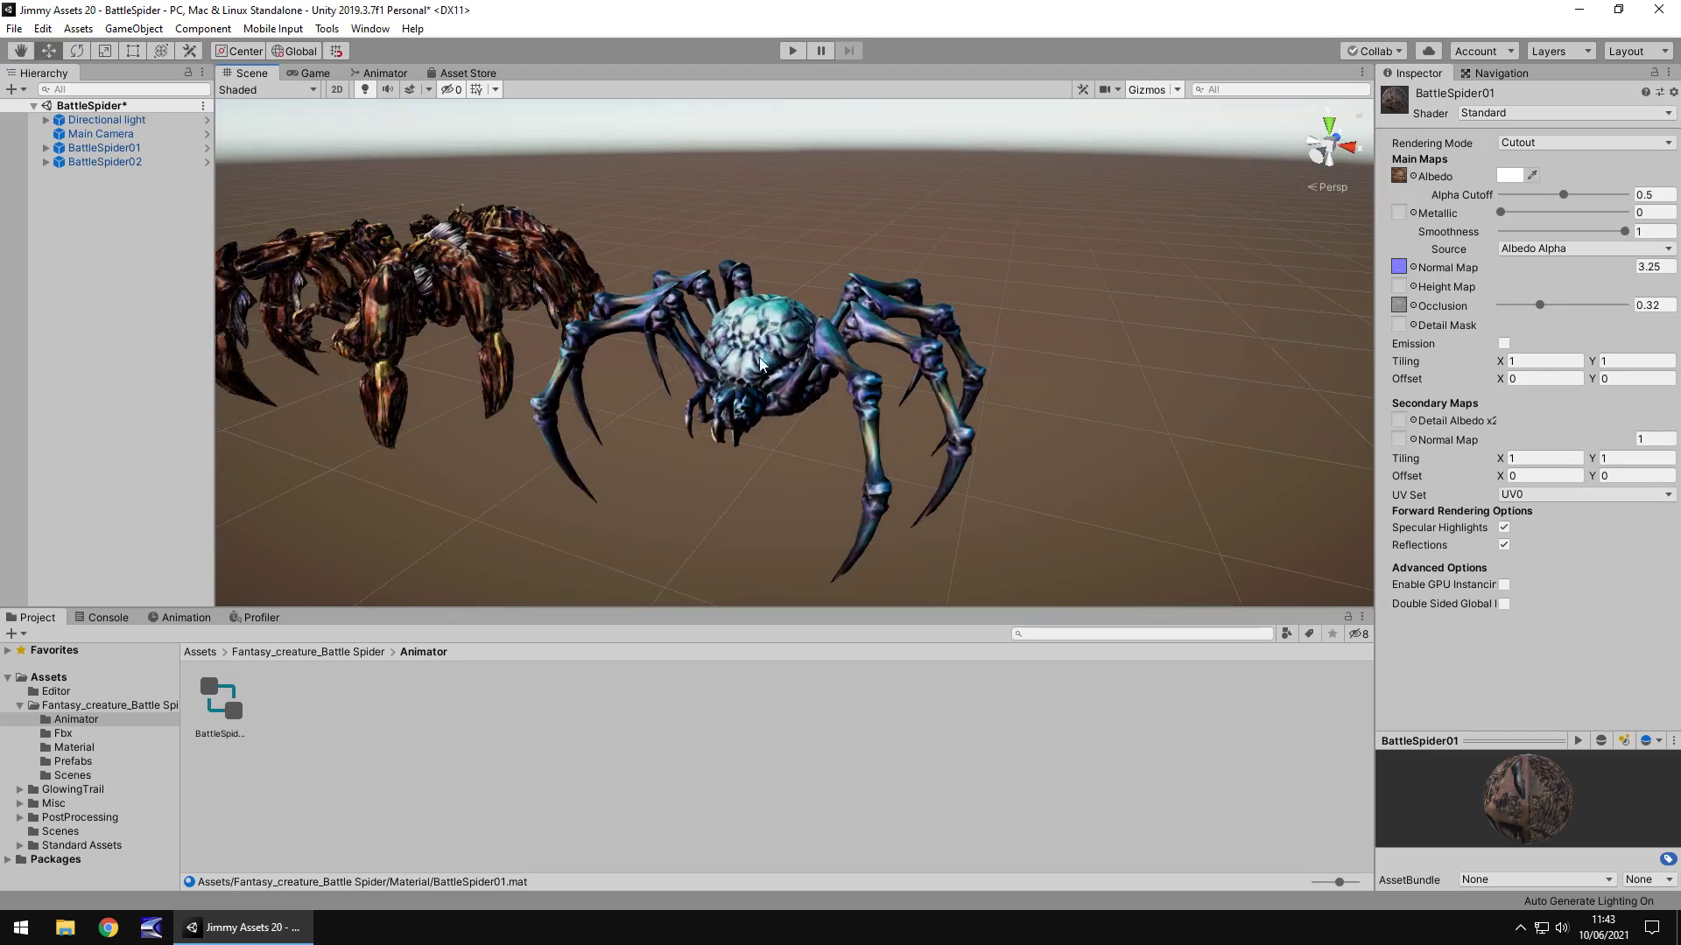
pyautogui.moveTo(588, 385)
pyautogui.mouseDown(button='middle')
pyautogui.moveTo(1006, 446)
pyautogui.moveTo(560, 374)
pyautogui.mouseUp(button='middle')
pyautogui.scroll(-2, 578, 370)
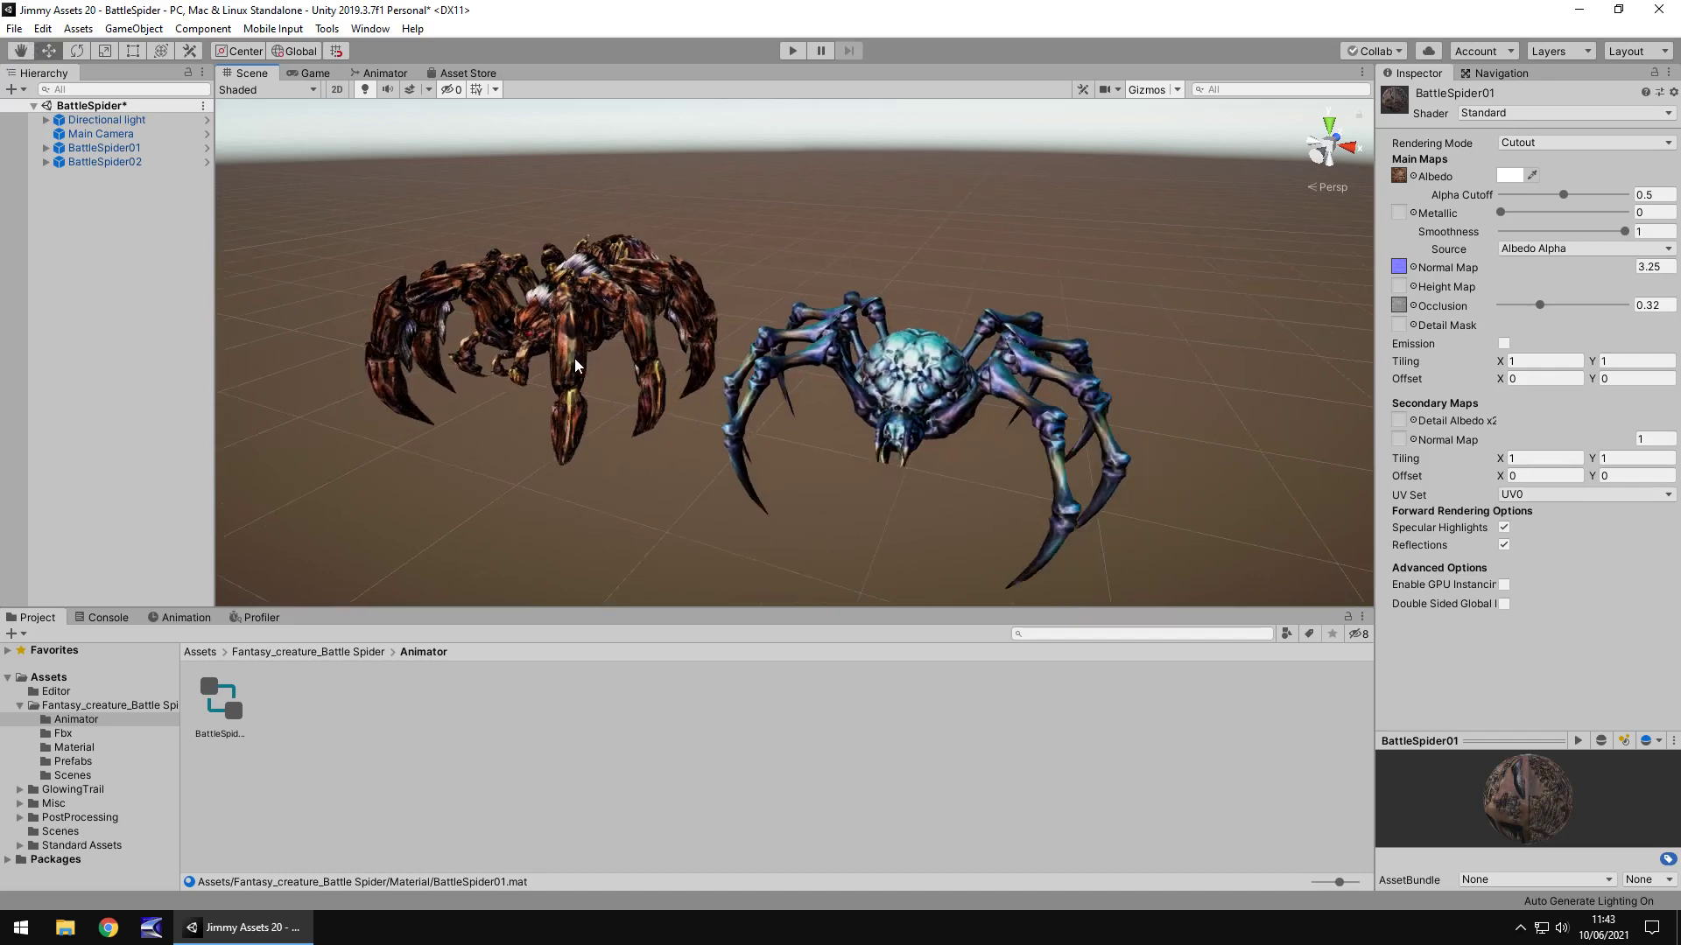
# Move between the Battle Spider store page, Game view and Scene view, ending on the Scene
pyautogui.click(492, 76)
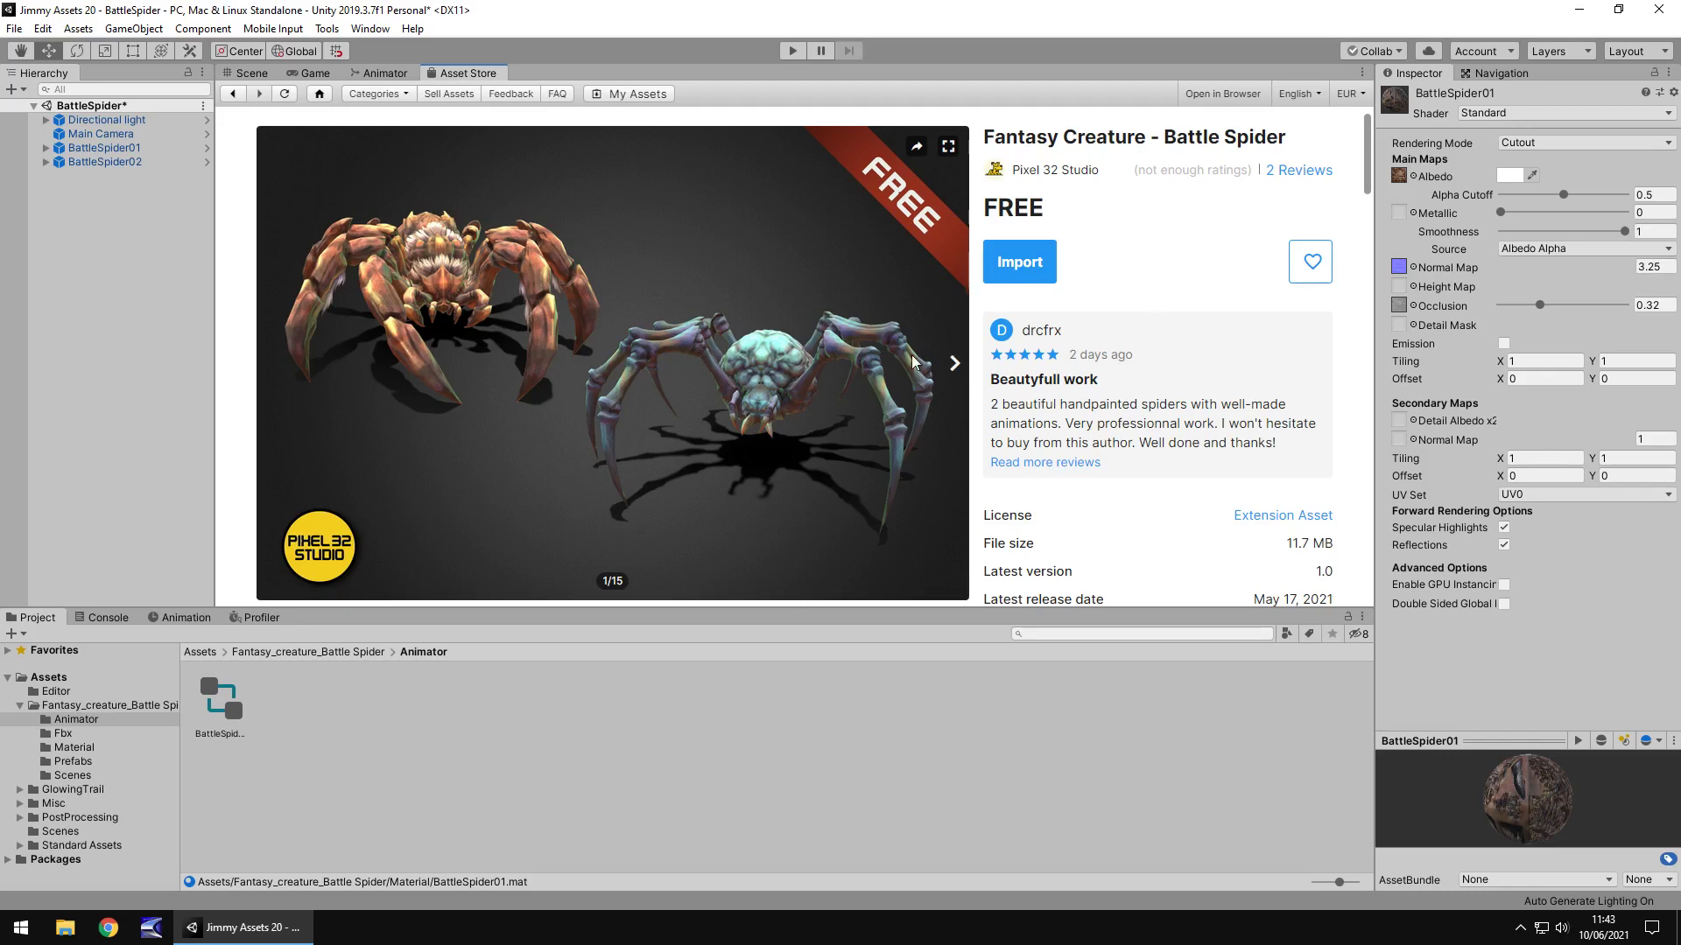
pyautogui.click(313, 74)
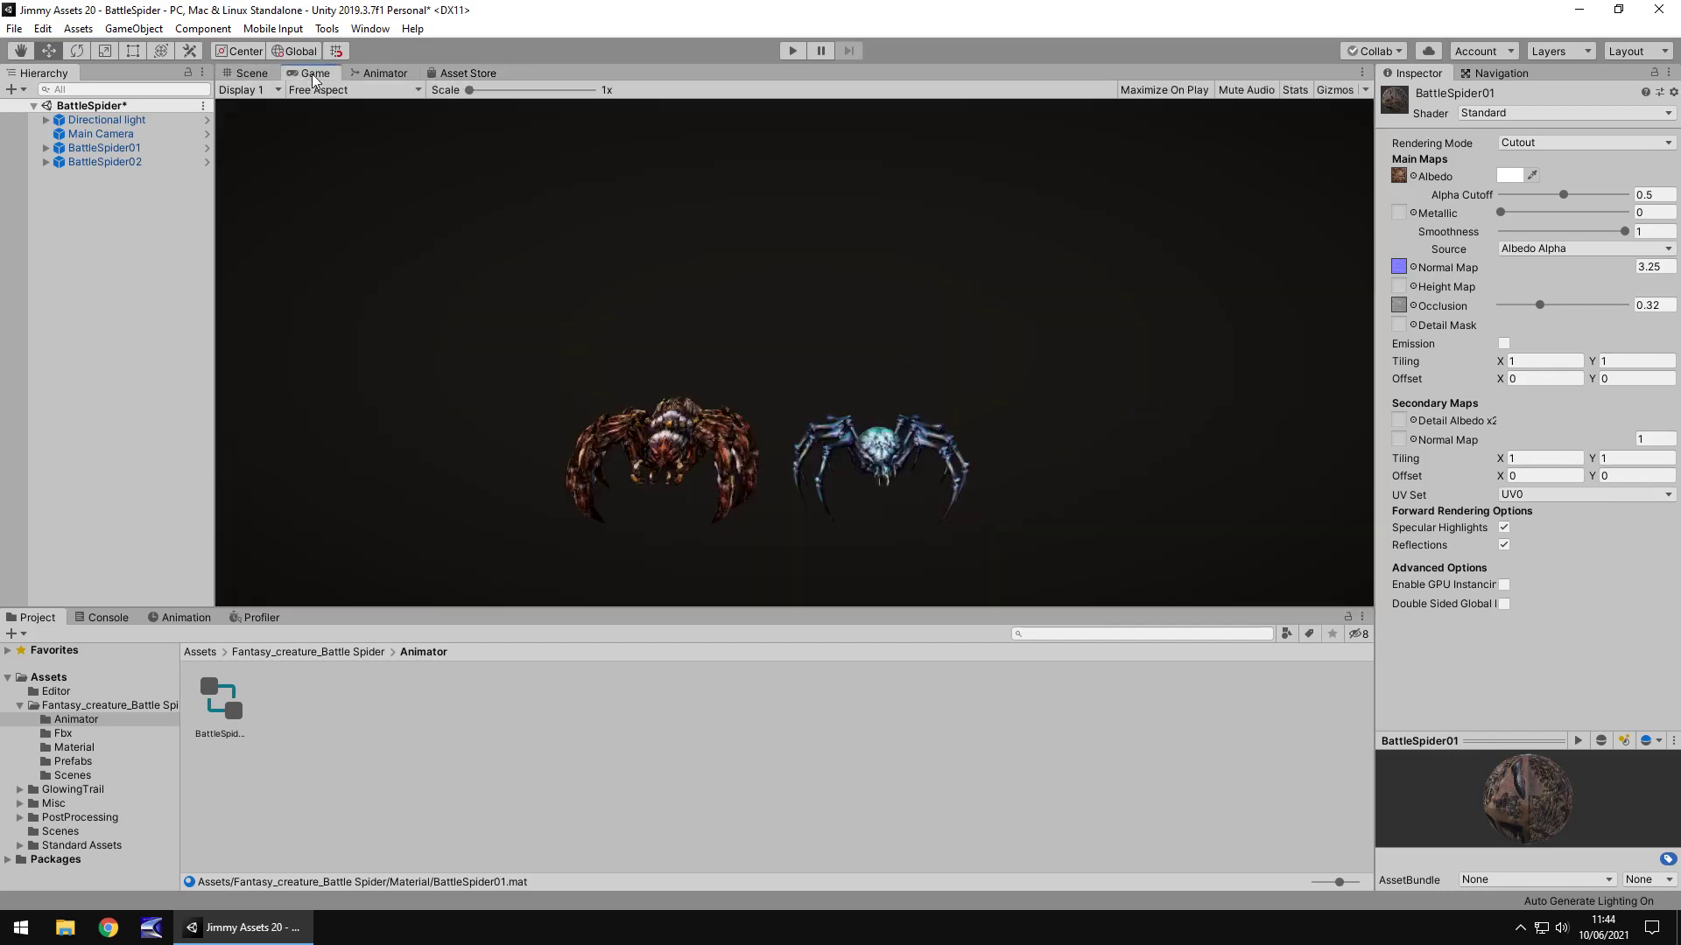
pyautogui.click(249, 73)
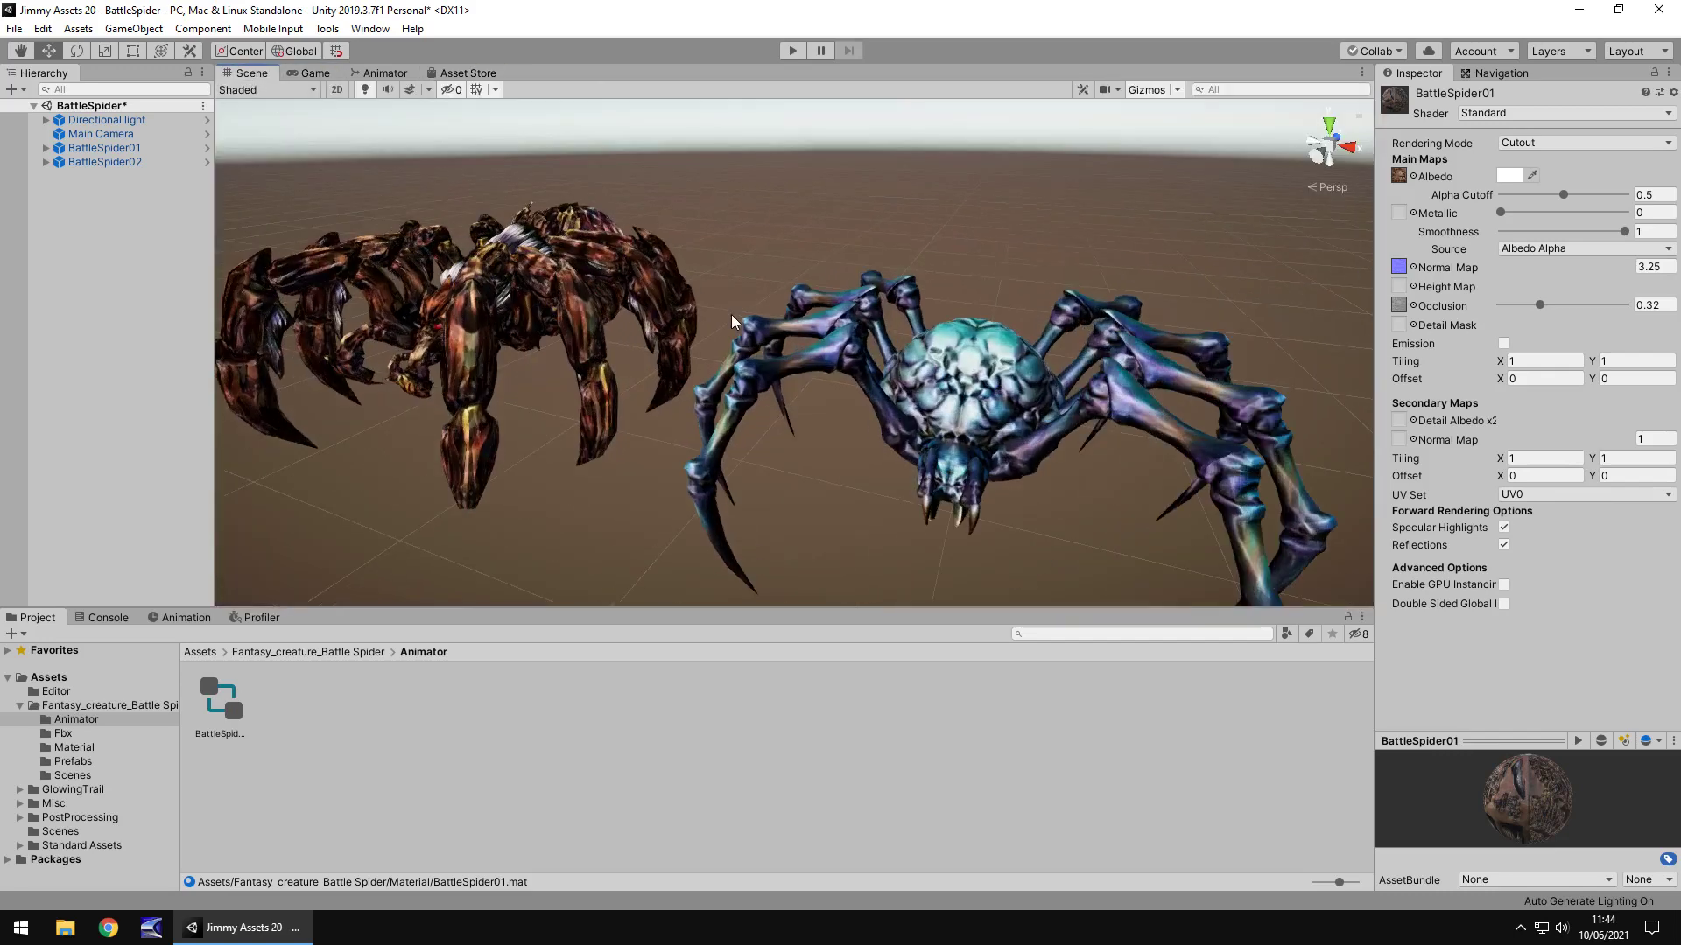
pyautogui.click(469, 74)
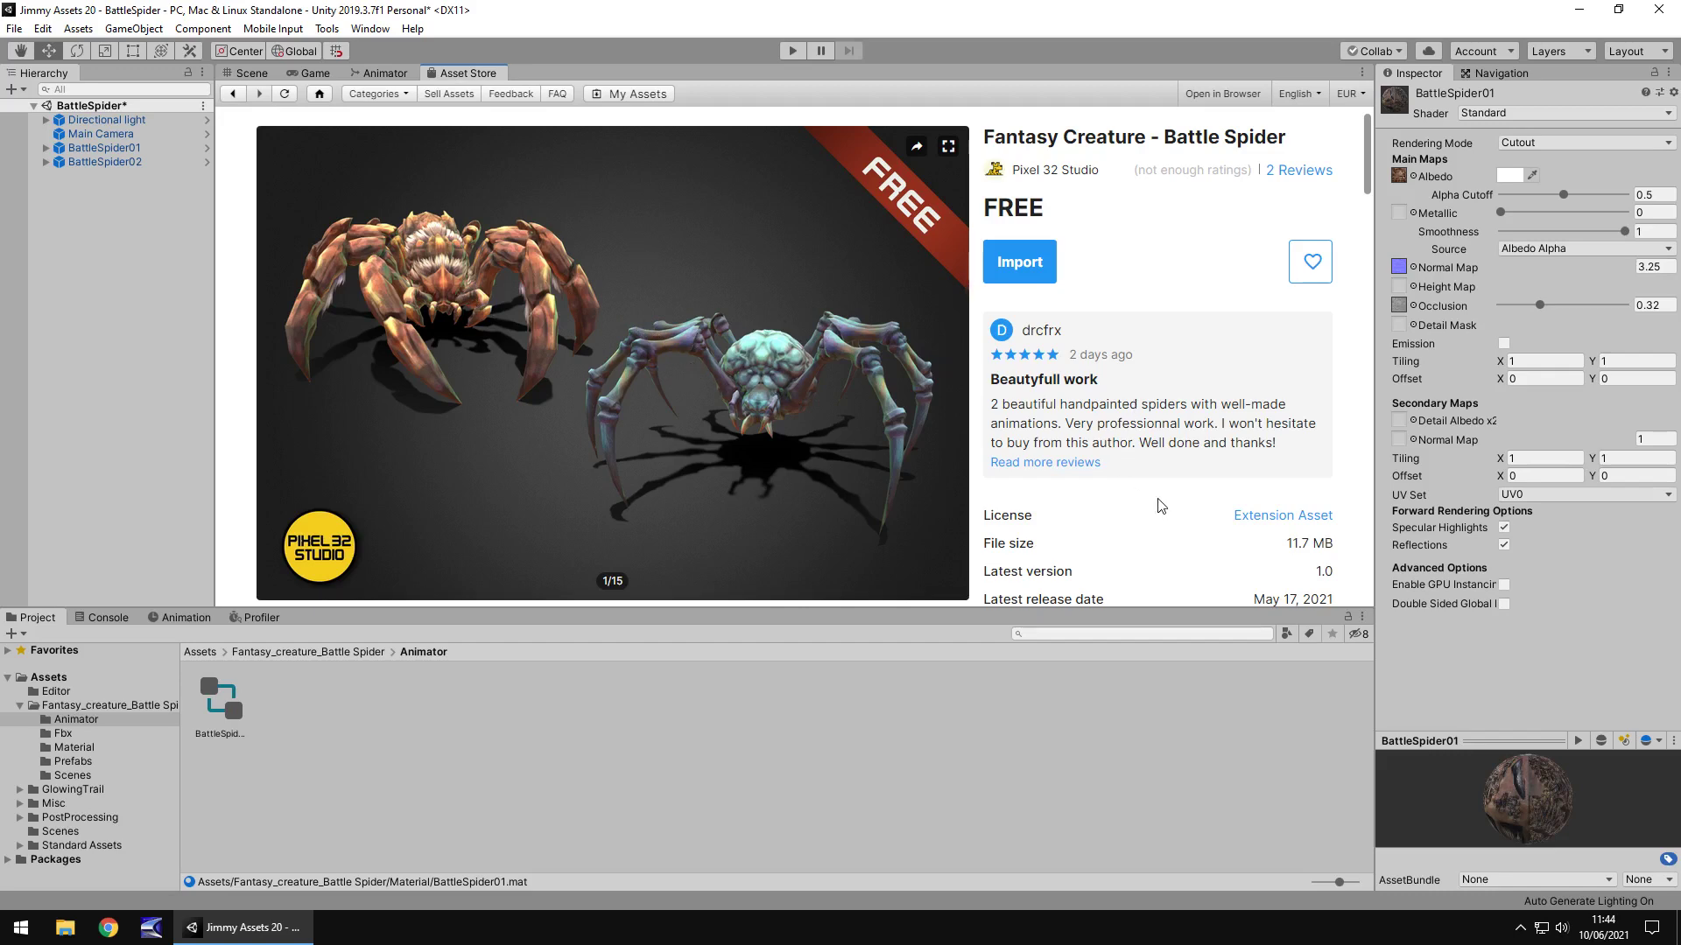
pyautogui.click(253, 73)
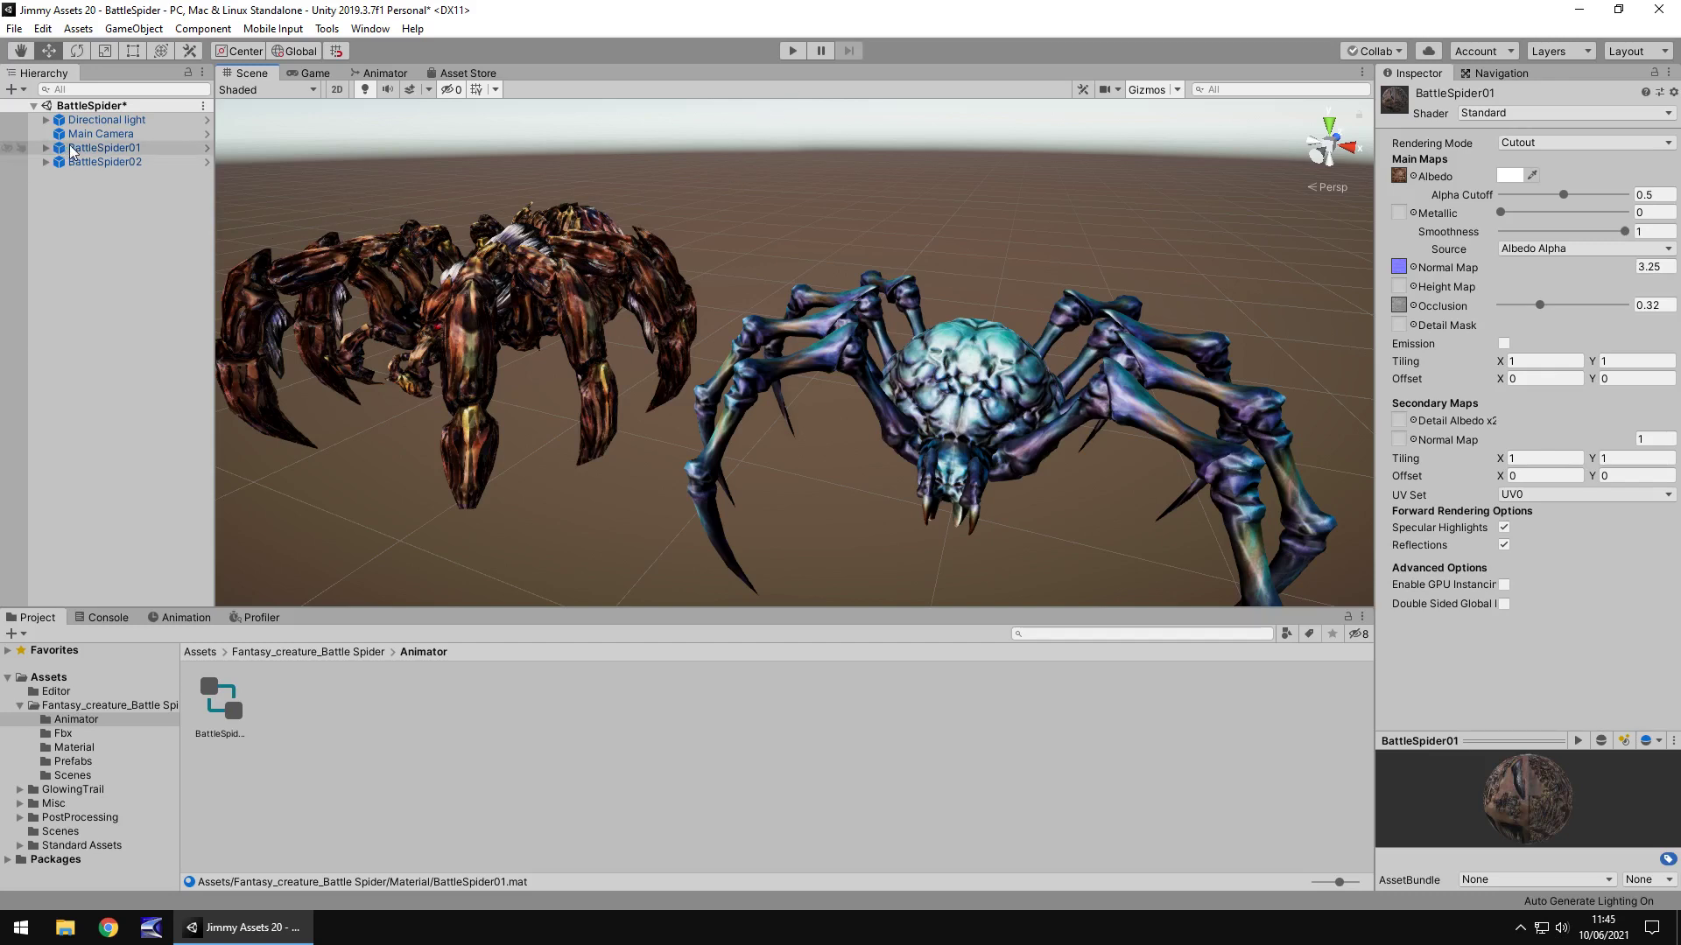
# View BattleSpider01's animator graph with idle01, run01 and attack01 states, then return to the Scene
pyautogui.click(97, 148)
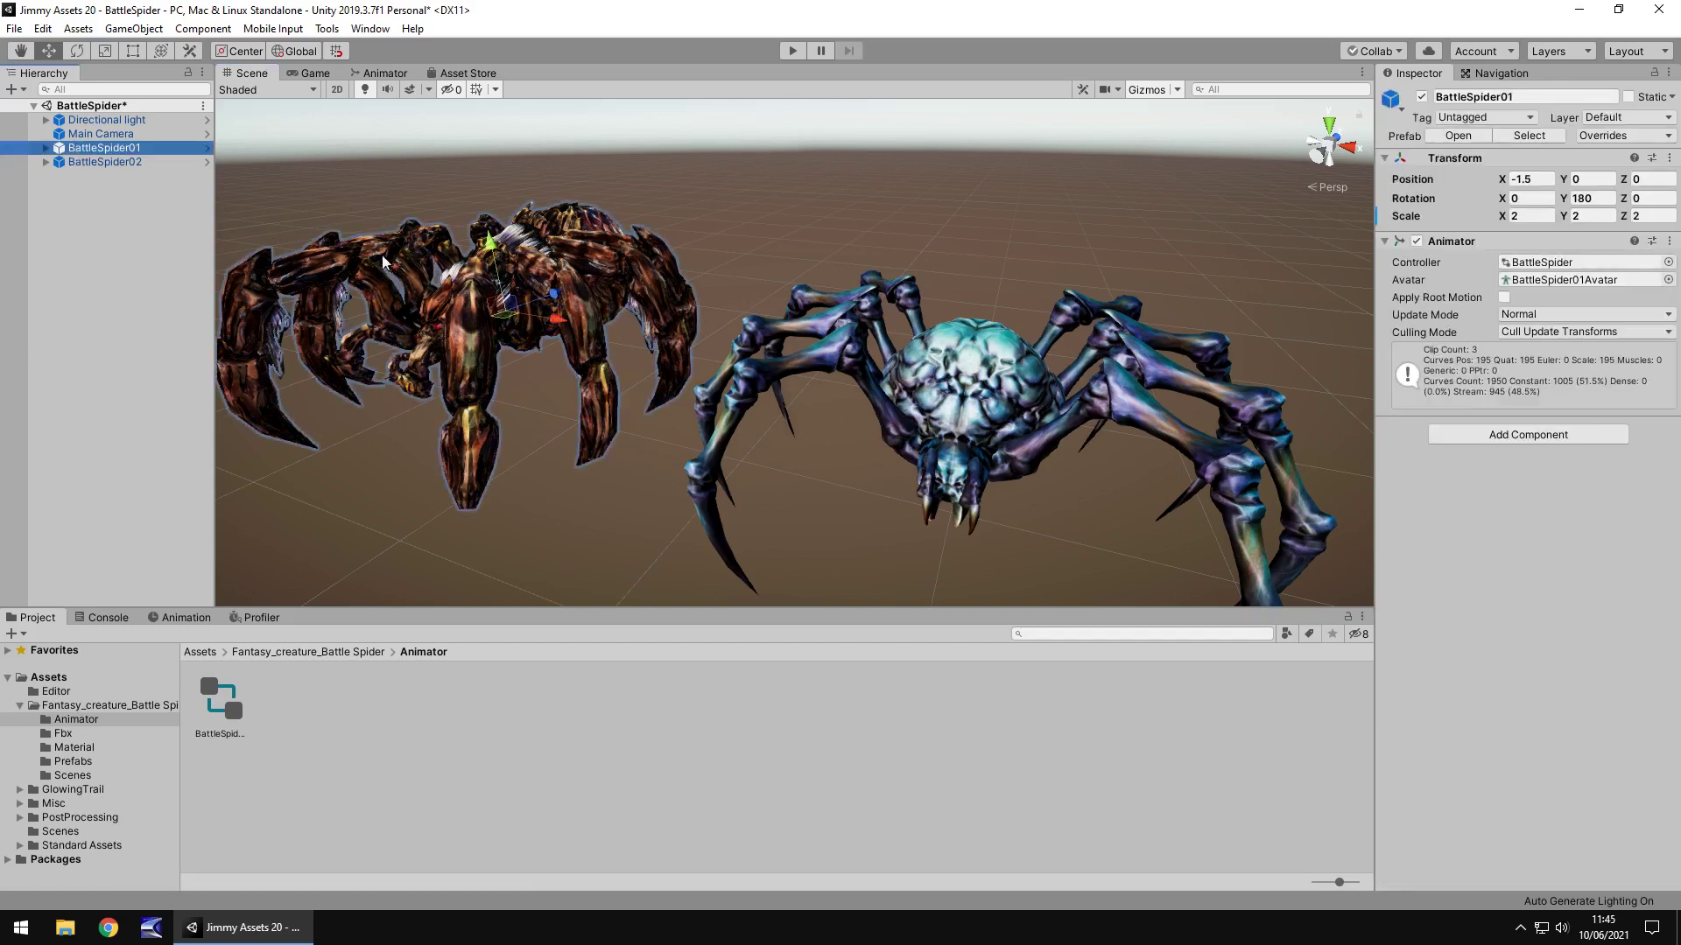
pyautogui.doubleClick(1552, 263)
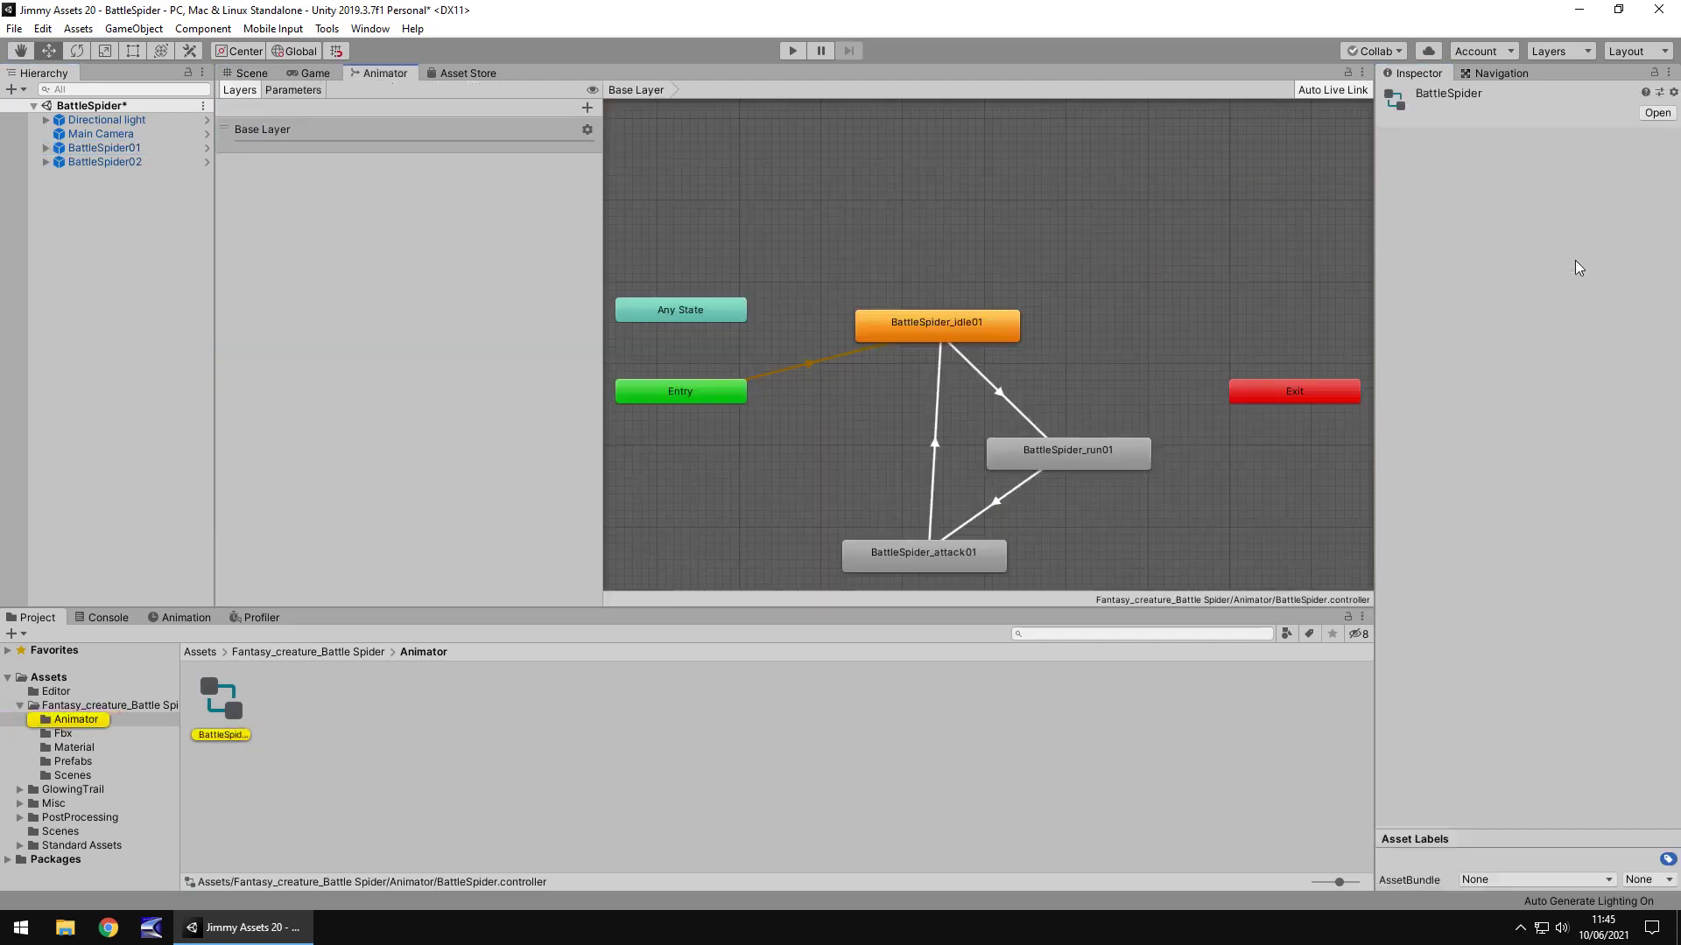
pyautogui.moveTo(1136, 503); pyautogui.dragTo(1072, 377, button='middle')
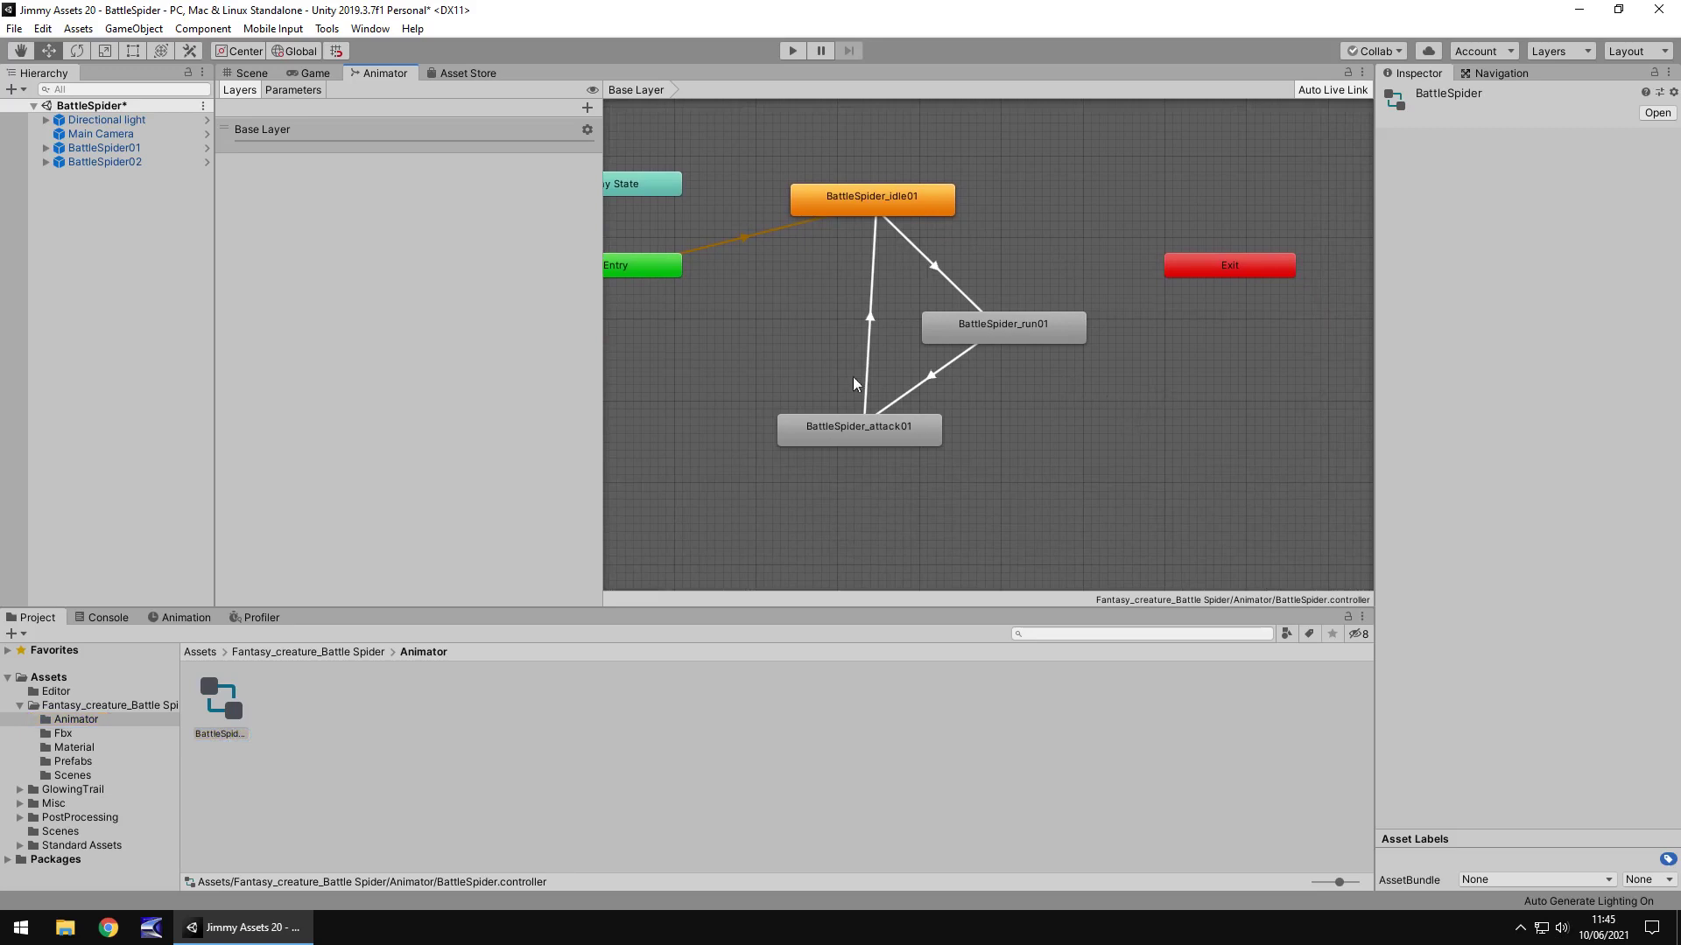
pyautogui.click(247, 74)
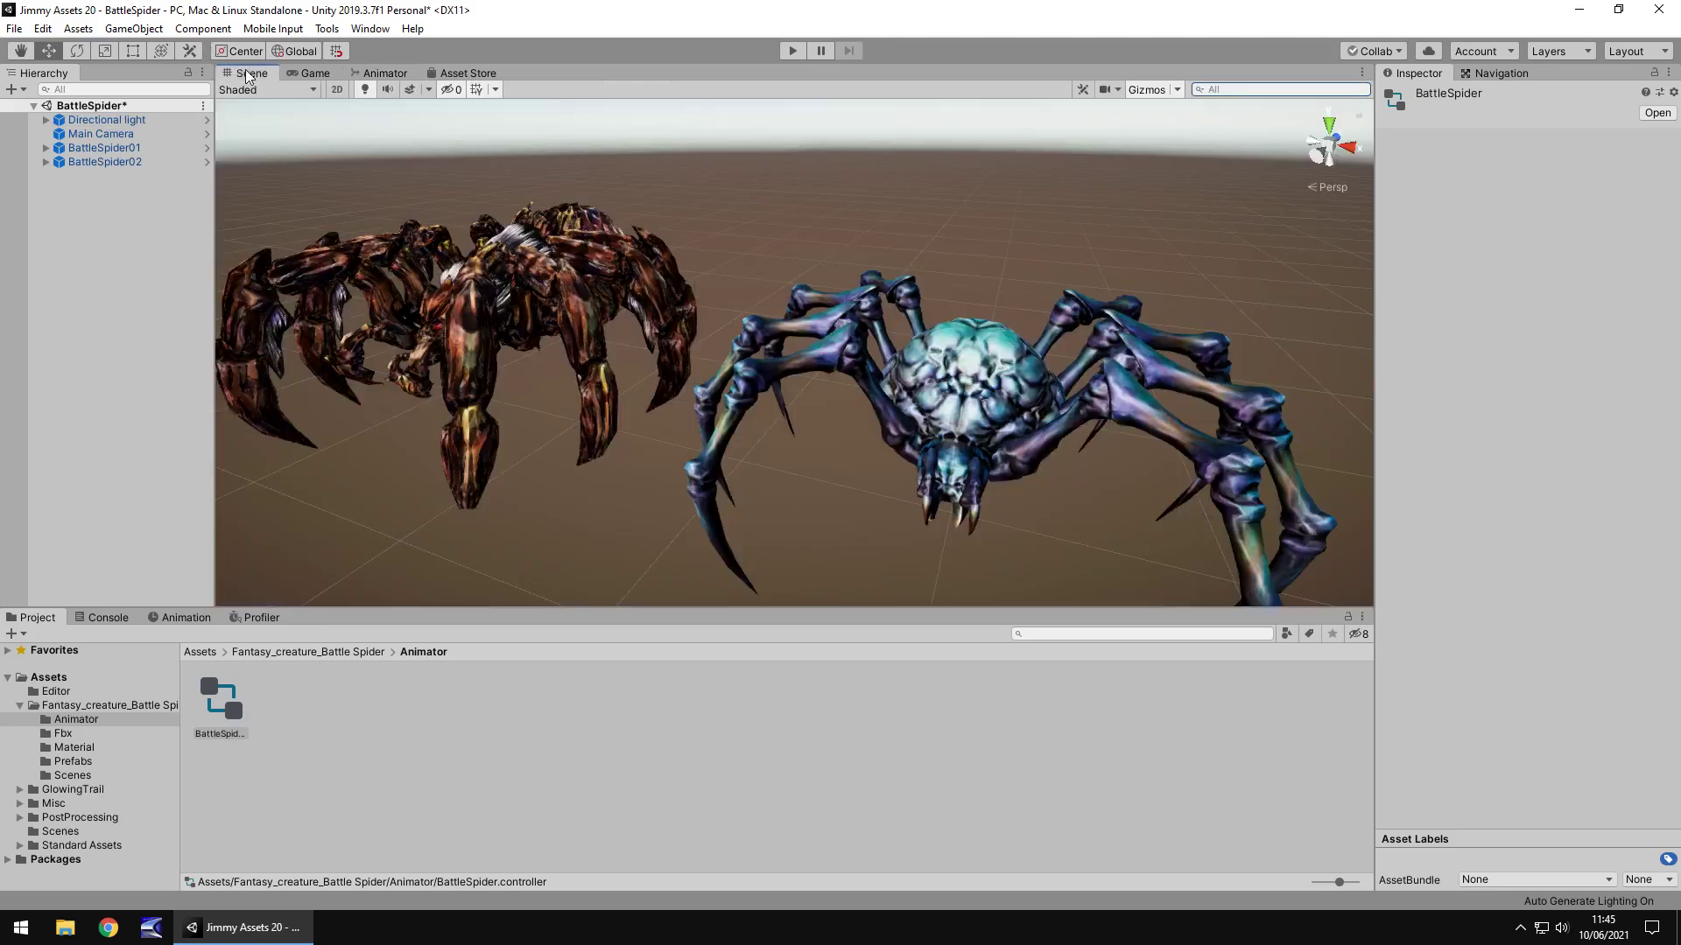